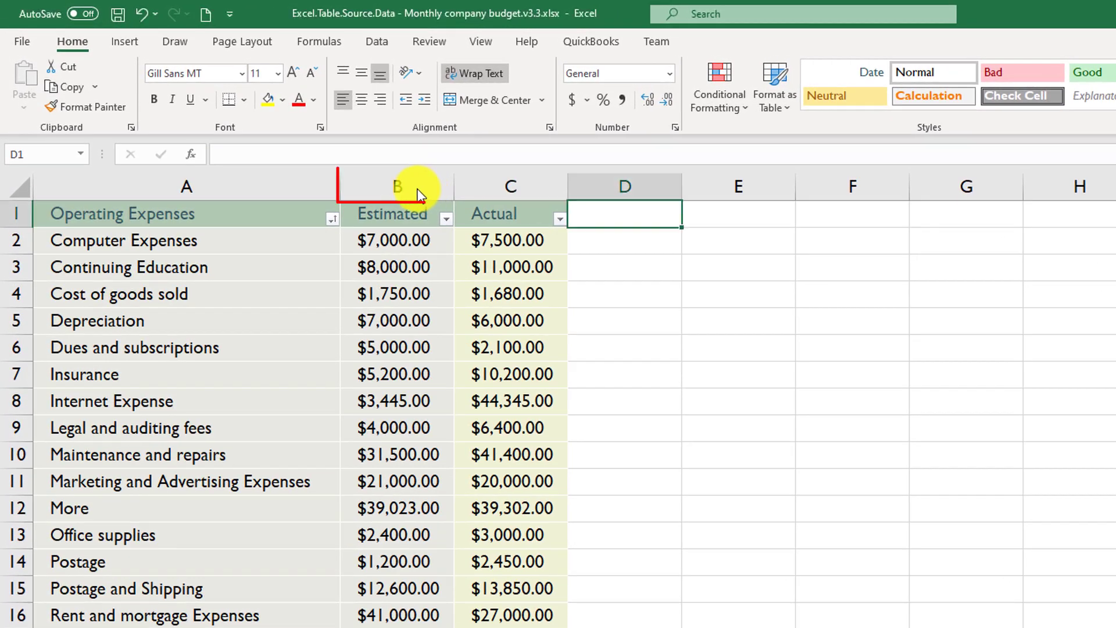
# Step: Delete the Estimated column, undo the deletion, and select cell D2 for the new Category column
pyautogui.click(415, 191)
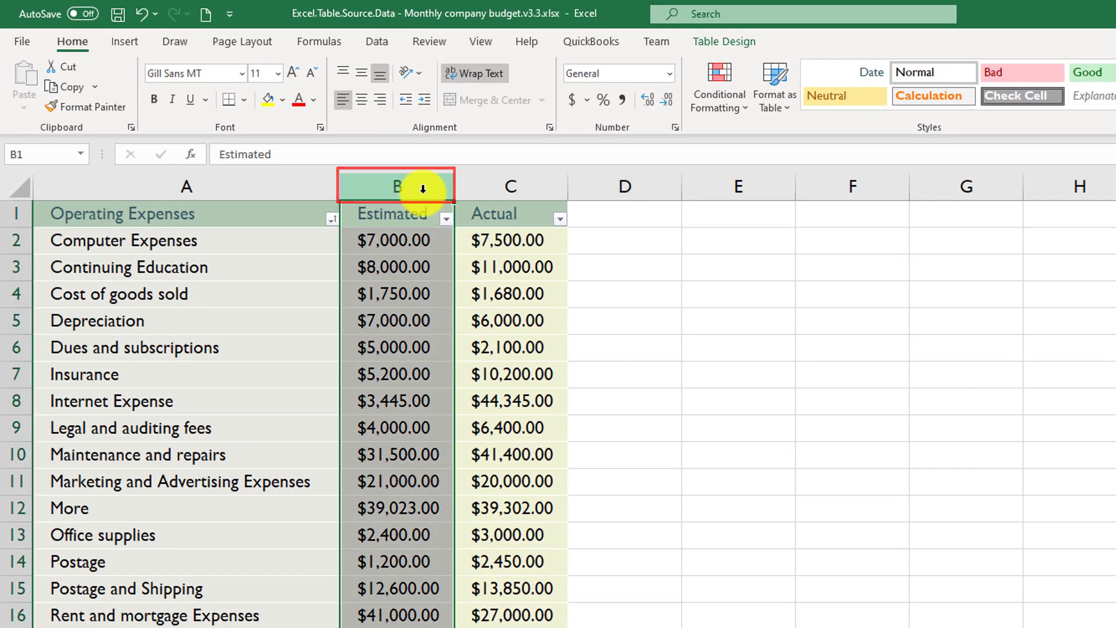
pyautogui.rightClick(423, 188)
pyautogui.click(470, 354)
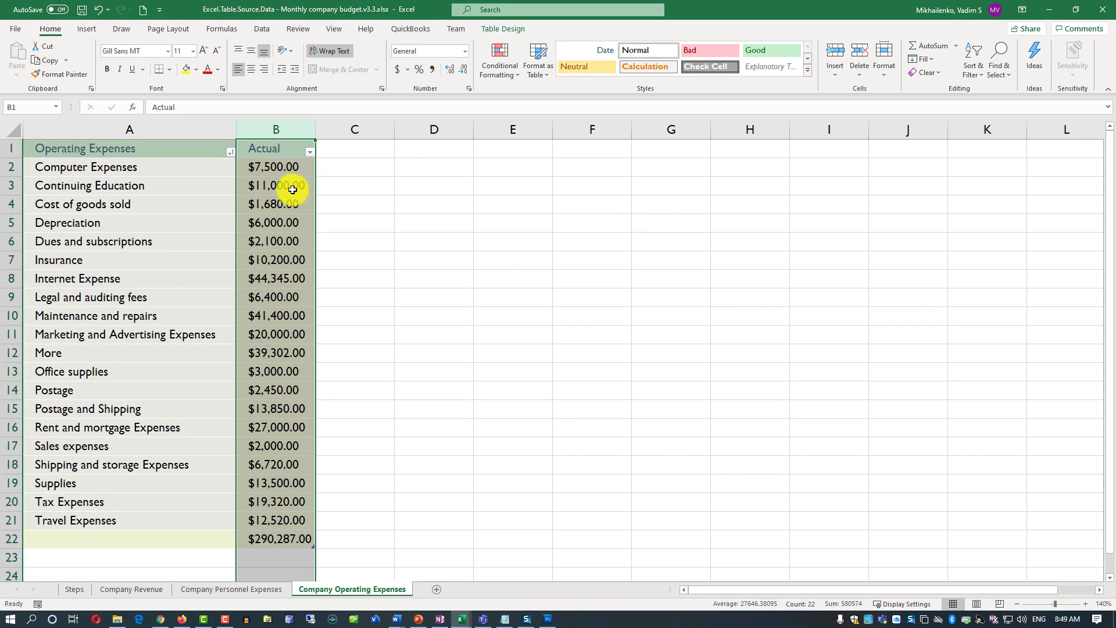
pyautogui.hotkey('ctrl', 'z')
pyautogui.click(431, 171)
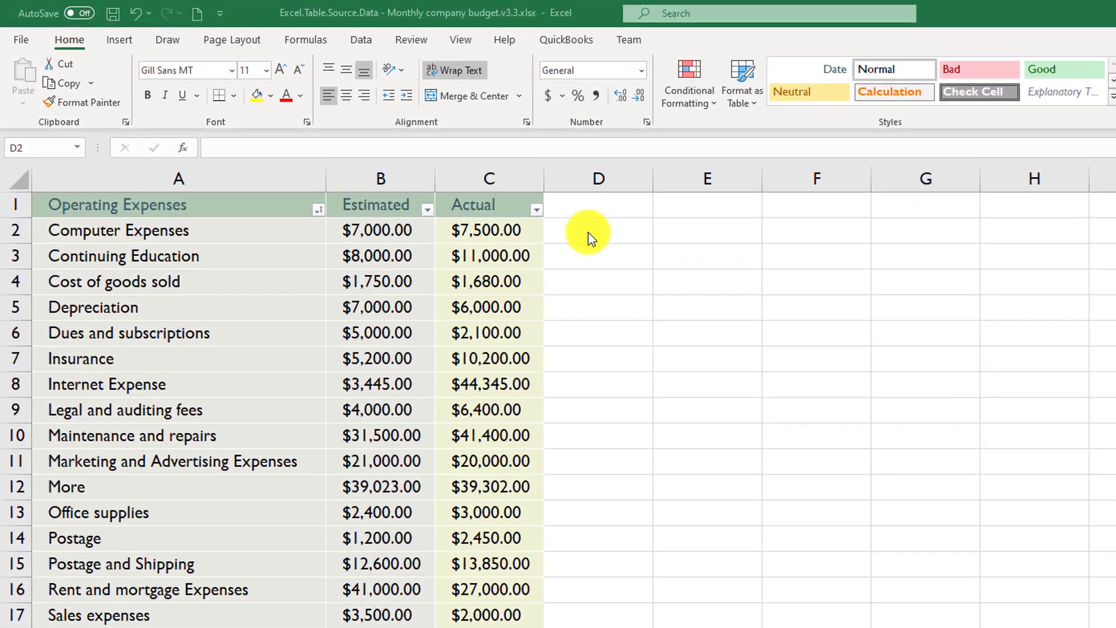
pyautogui.click(563, 229)
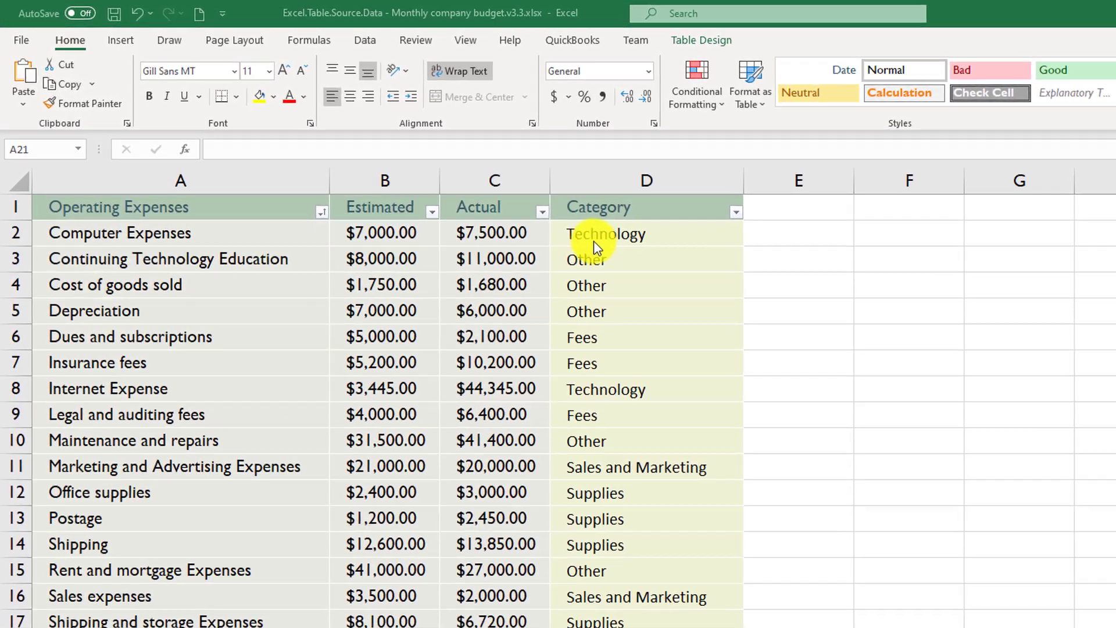
# Step: Paint the currency formatting of Actual cell C4 onto Category cells D2:D20 with Format Painter
pyautogui.click(505, 242)
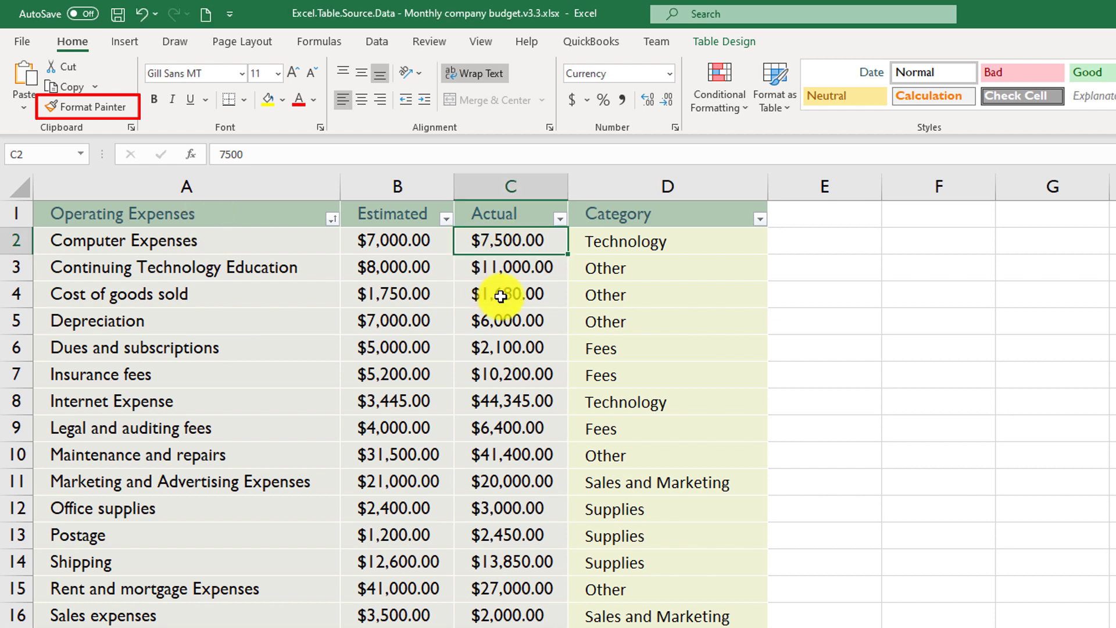
pyautogui.press('F2')
pyautogui.click(484, 289)
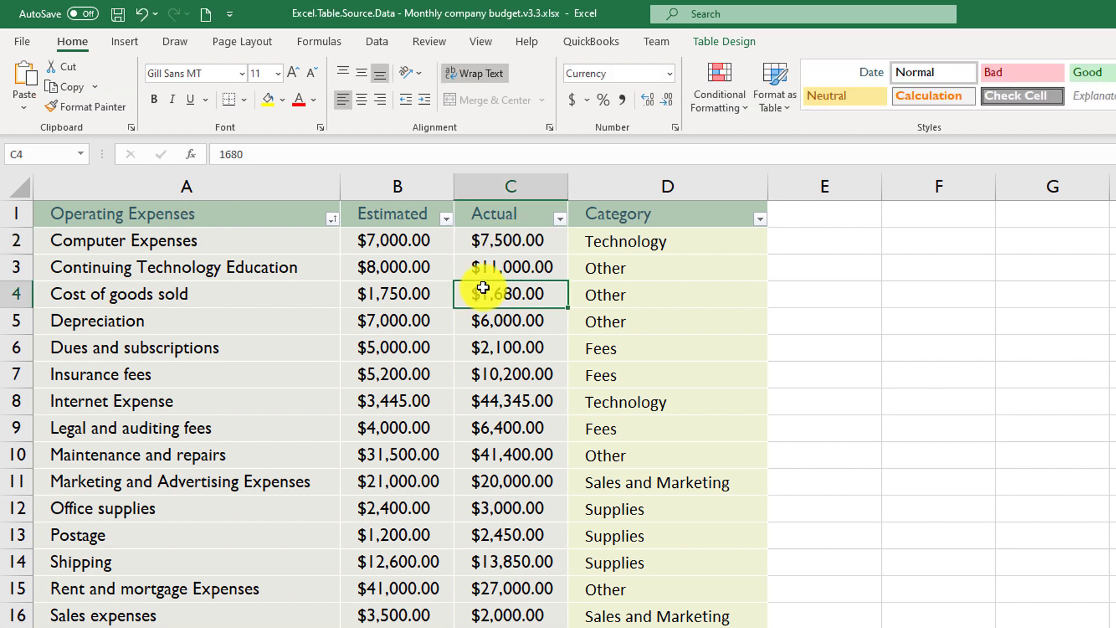
pyautogui.click(71, 105)
pyautogui.moveTo(462, 168); pyautogui.dragTo(457, 516)
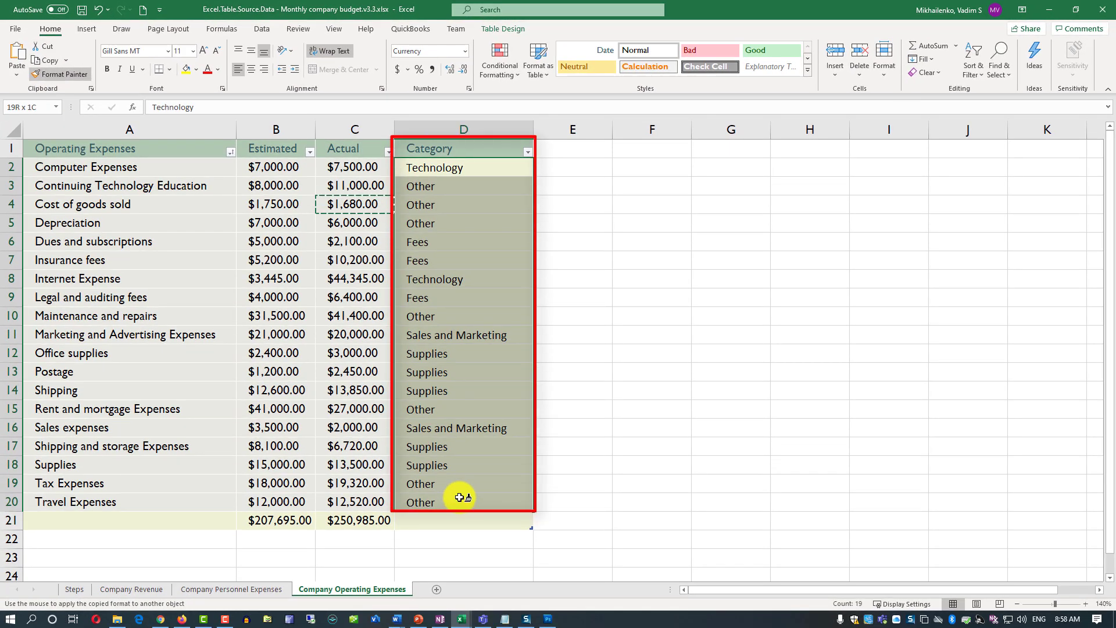
pyautogui.moveTo(461, 497); pyautogui.dragTo(460, 497)
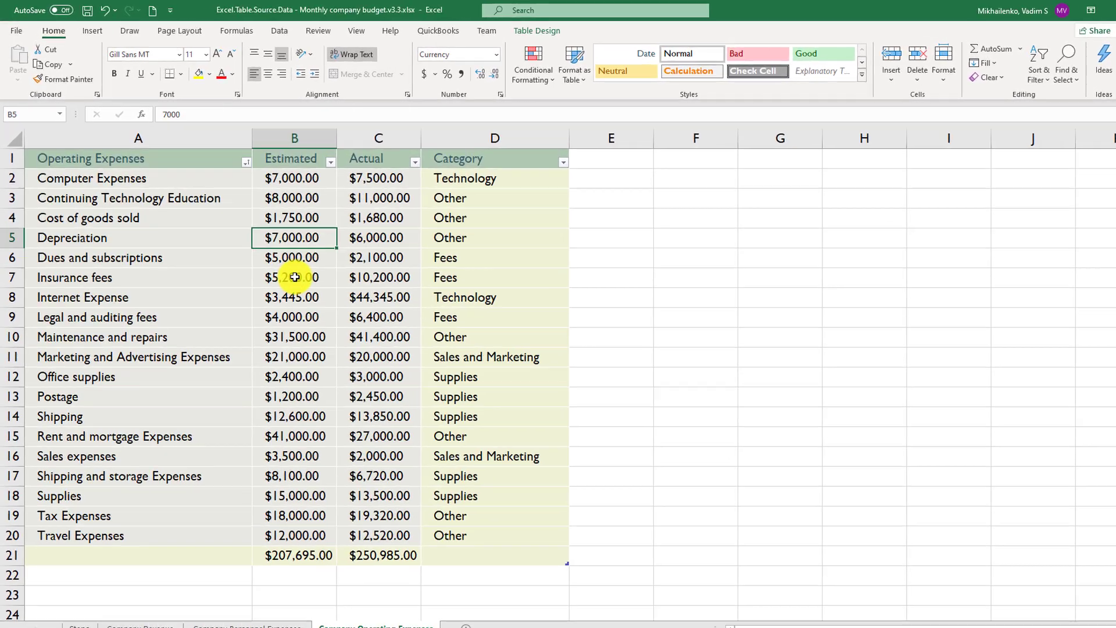
# Step: Apply a blue Medium table style to the expense table
pyautogui.click(295, 277)
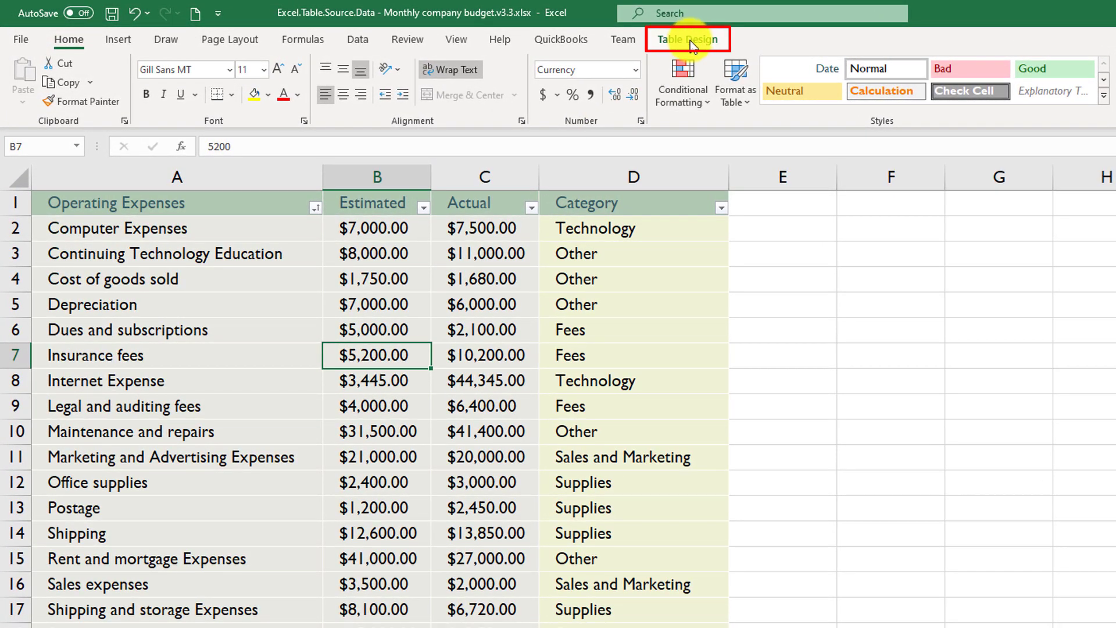
pyautogui.click(690, 41)
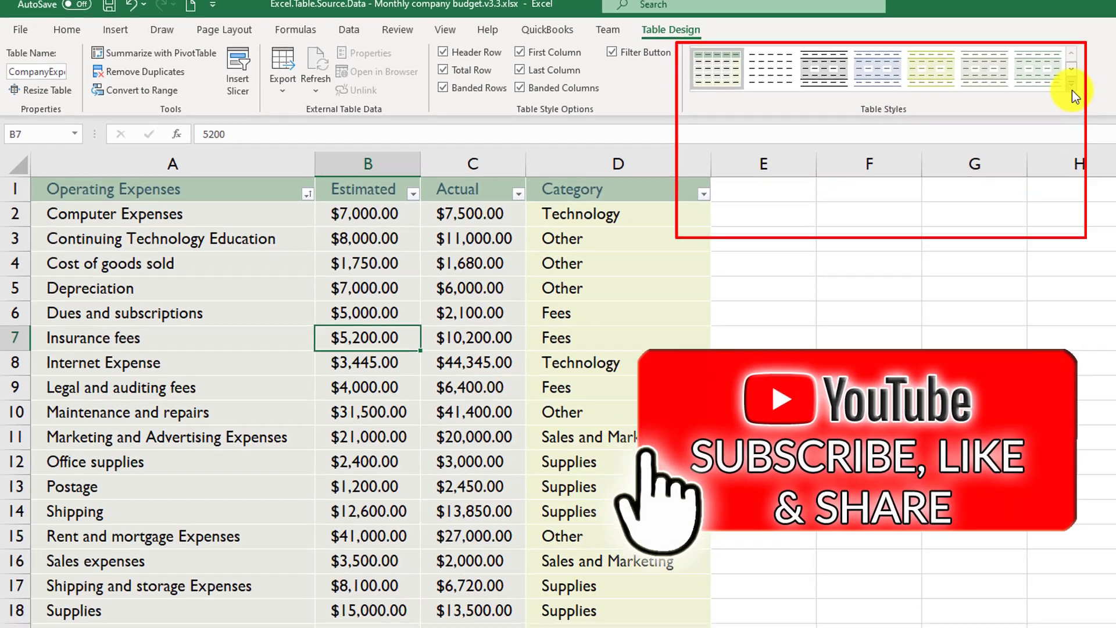
pyautogui.click(1098, 105)
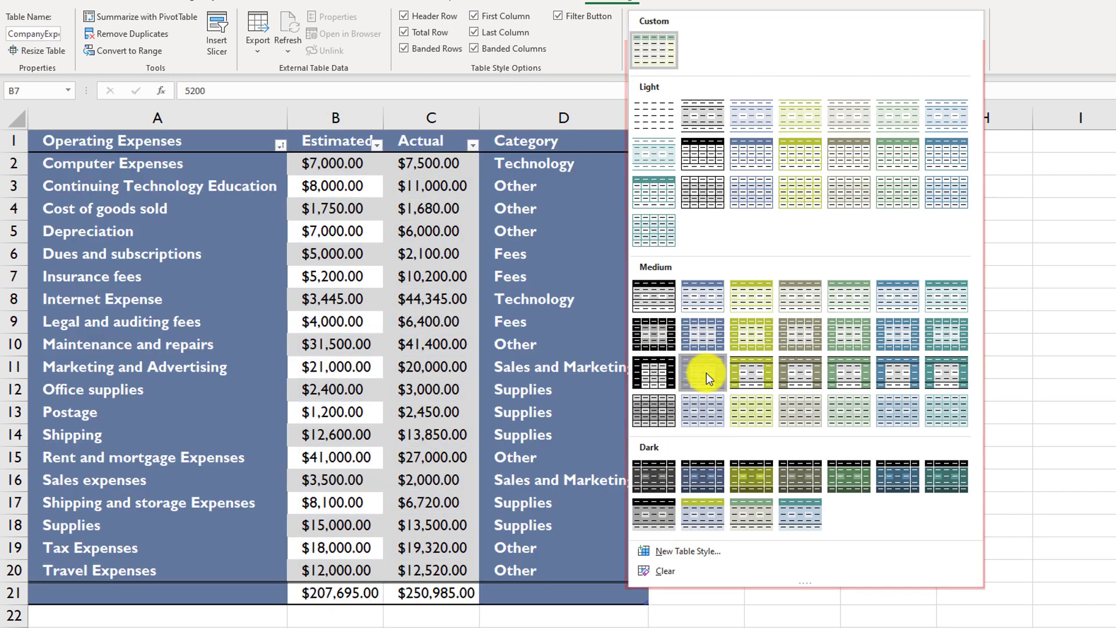
pyautogui.click(704, 372)
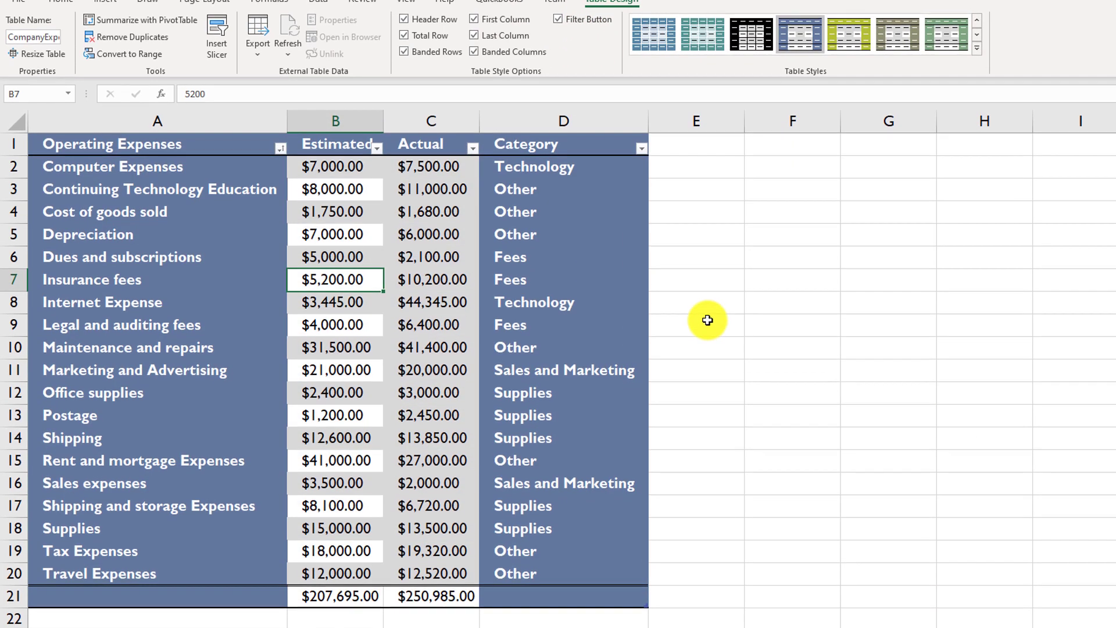
# Step: Switch the table to a light yellow-green banded style, then clear its style
pyautogui.click(977, 66)
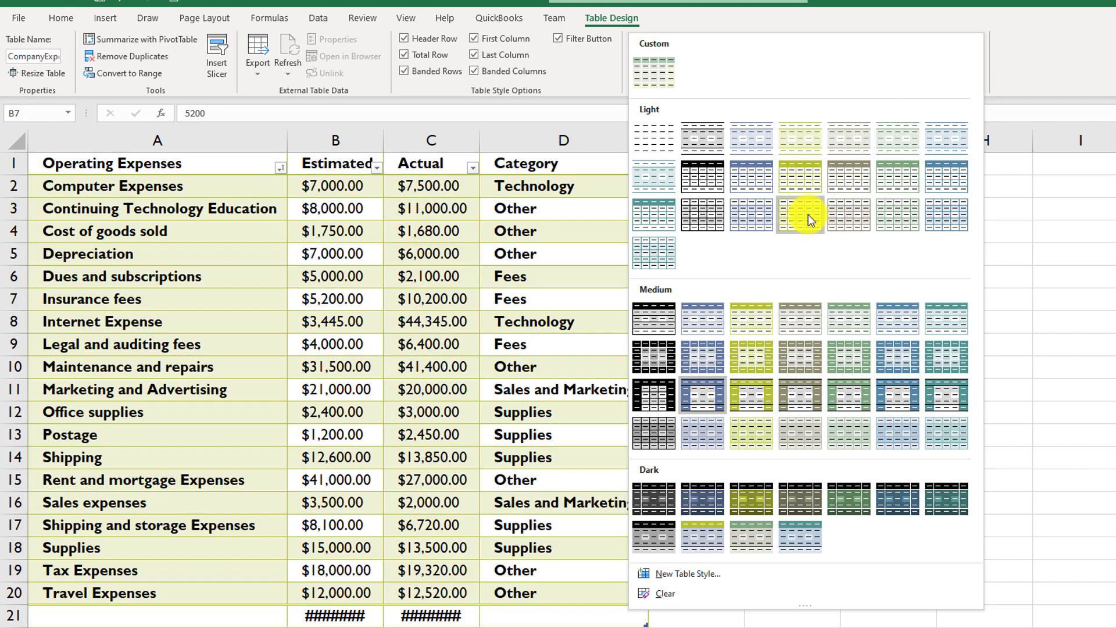
pyautogui.click(810, 214)
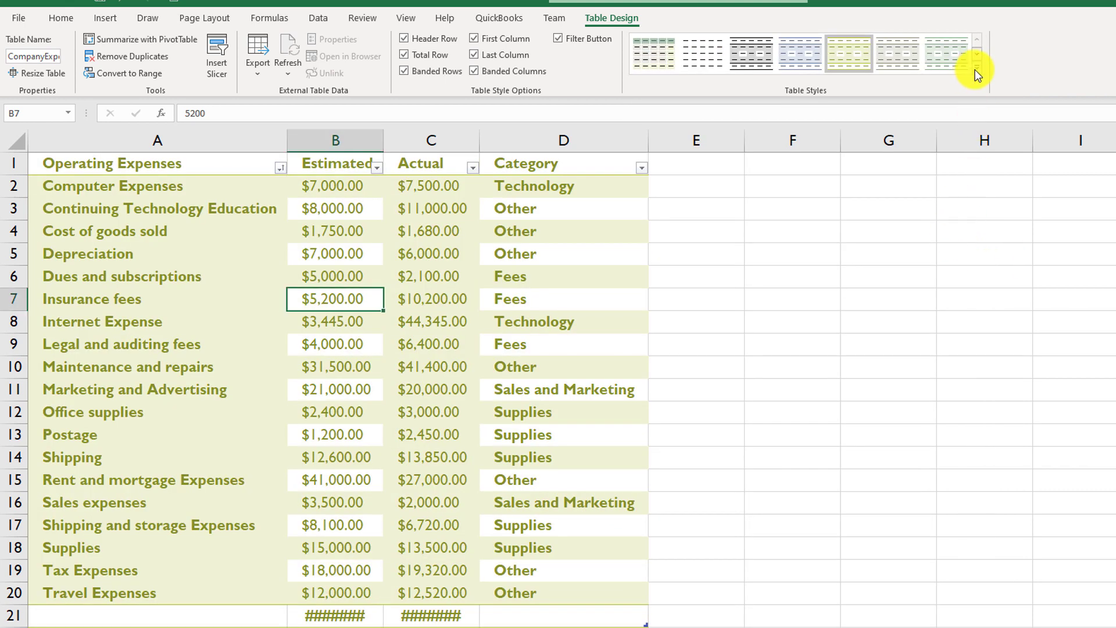
pyautogui.click(977, 75)
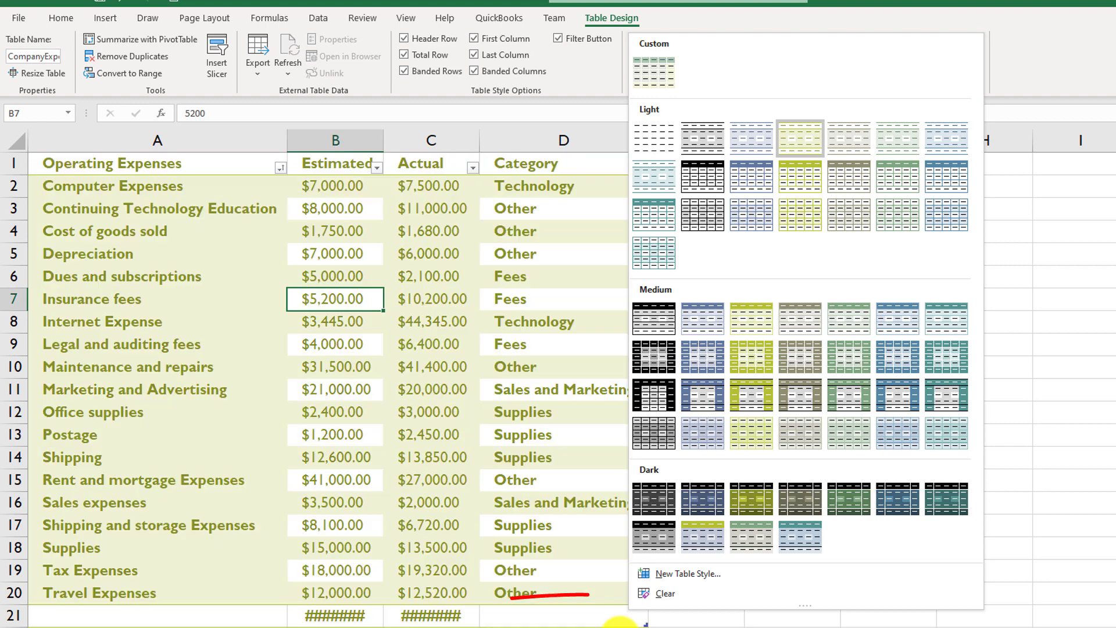
pyautogui.click(661, 597)
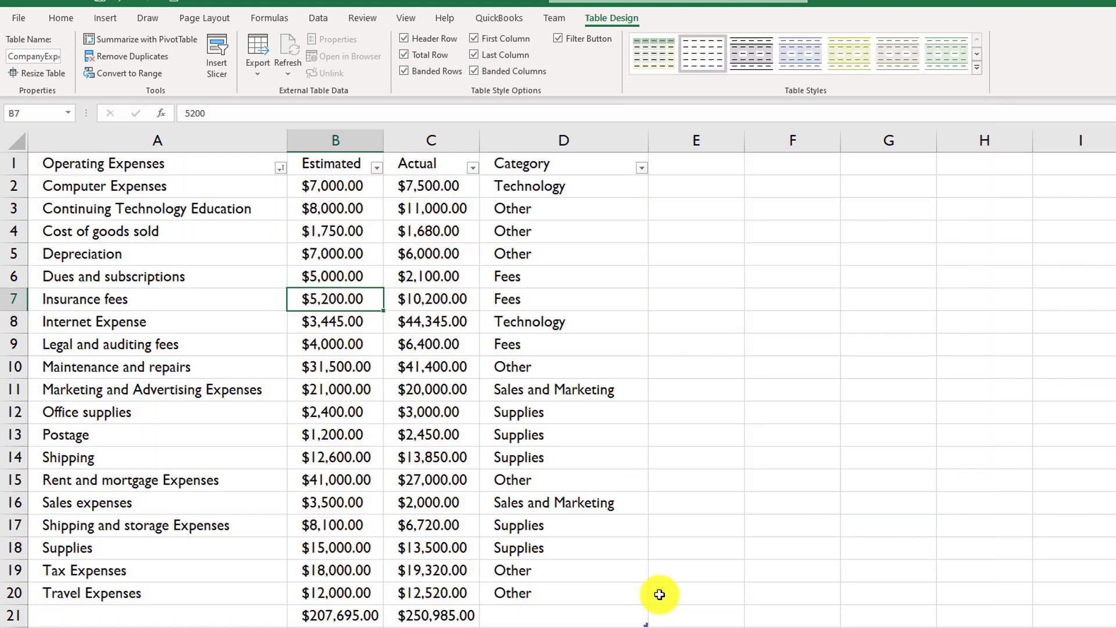
# Step: Start a new custom table style, selecting Whole Table, Column Stripe and First Row Stripe elements for formatting
pyautogui.click(979, 69)
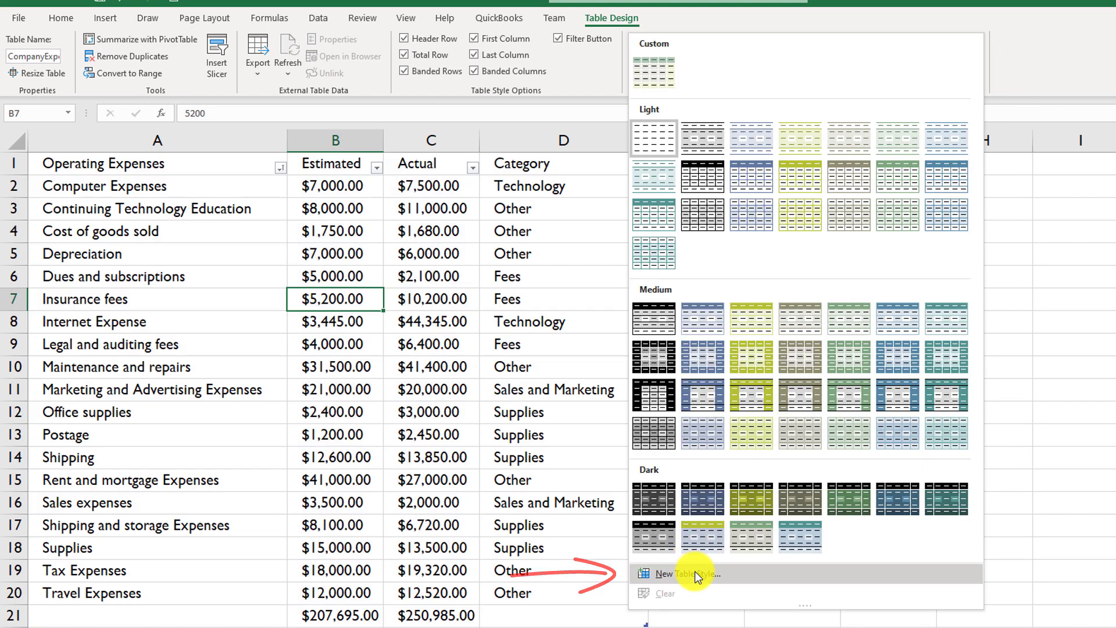
pyautogui.click(695, 571)
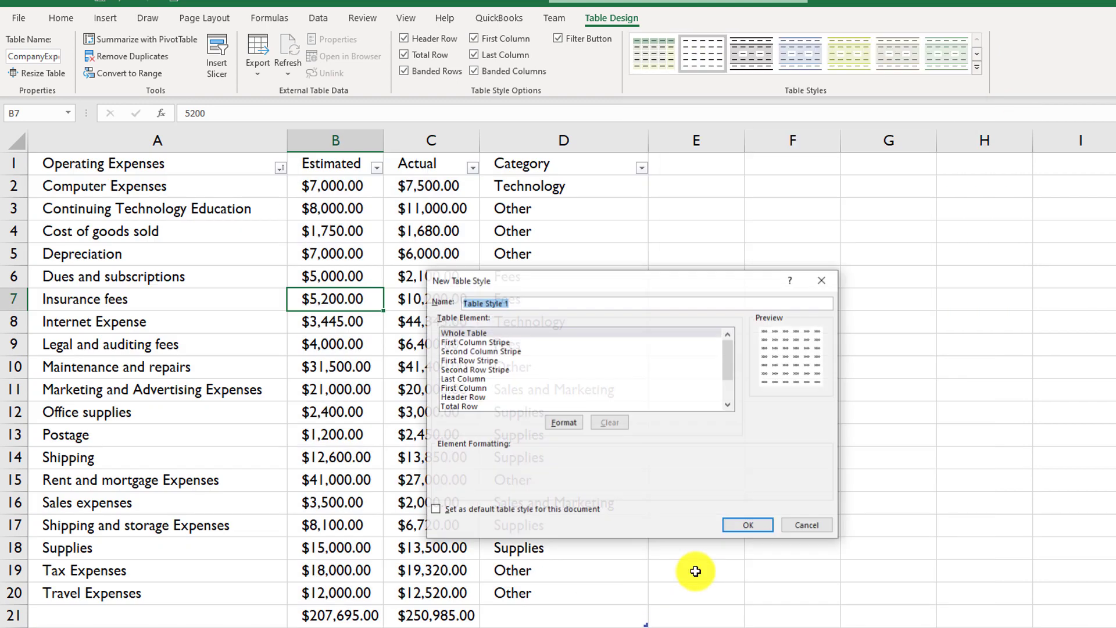
pyautogui.click(462, 333)
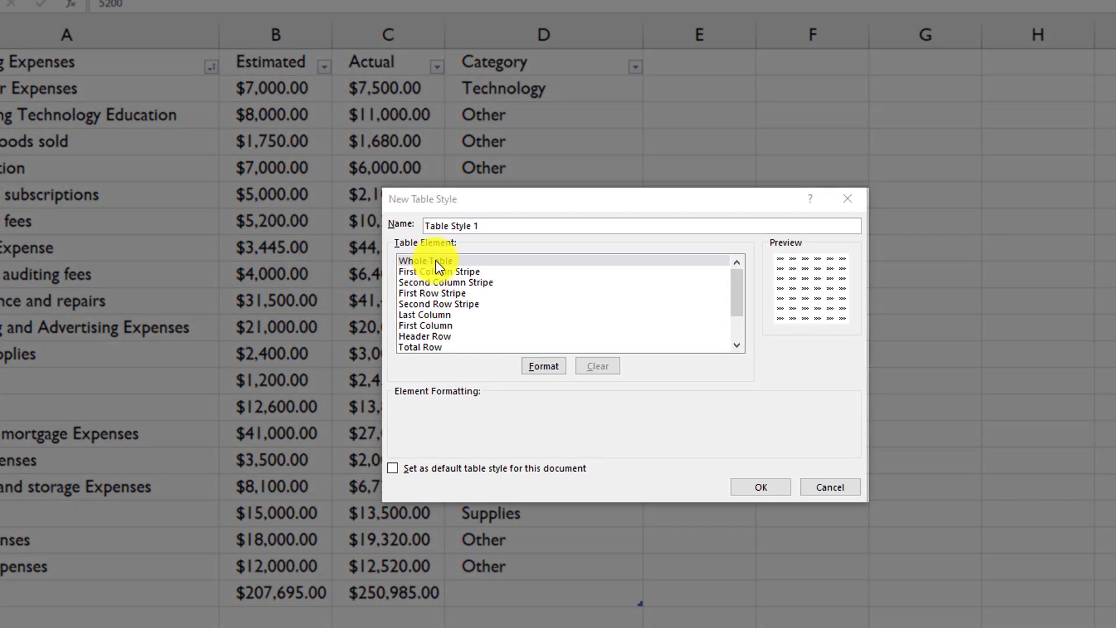
pyautogui.click(445, 273)
pyautogui.click(449, 283)
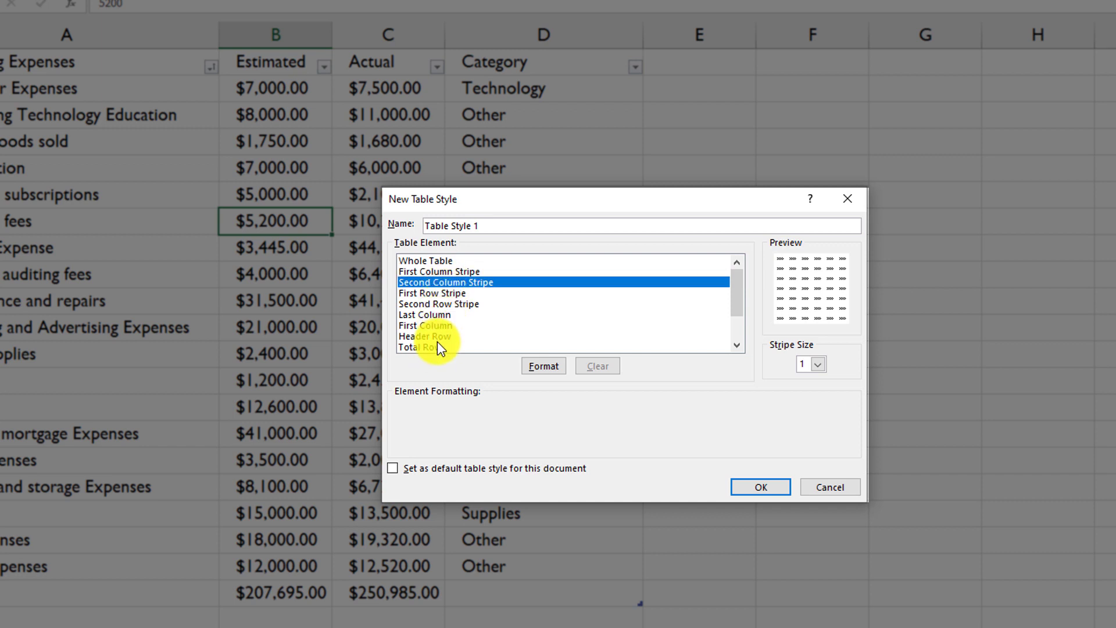
pyautogui.click(449, 292)
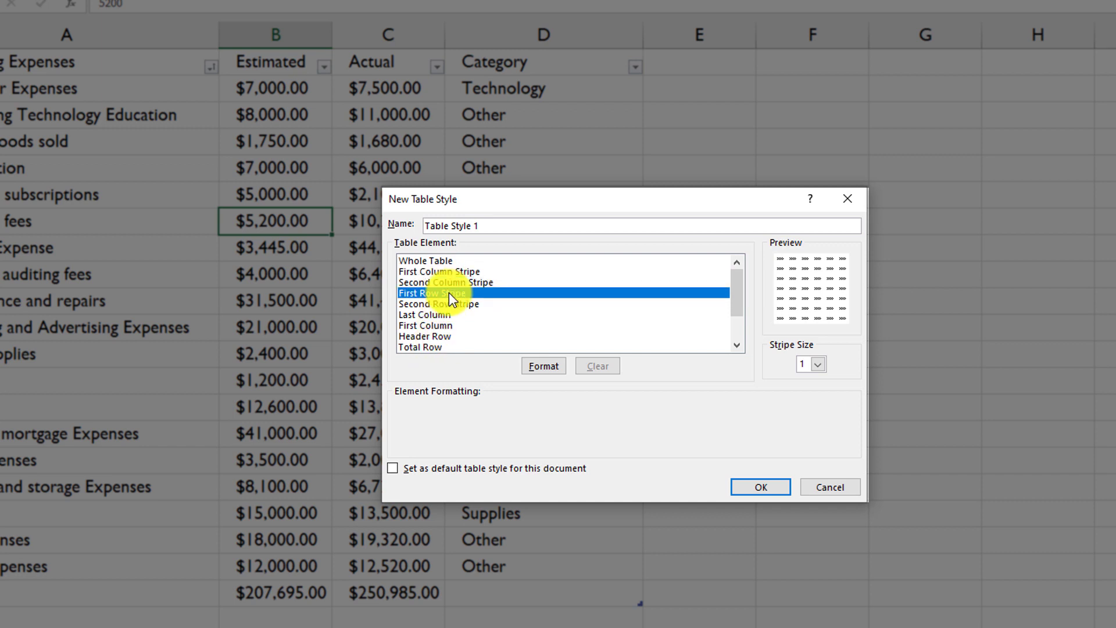
pyautogui.click(539, 364)
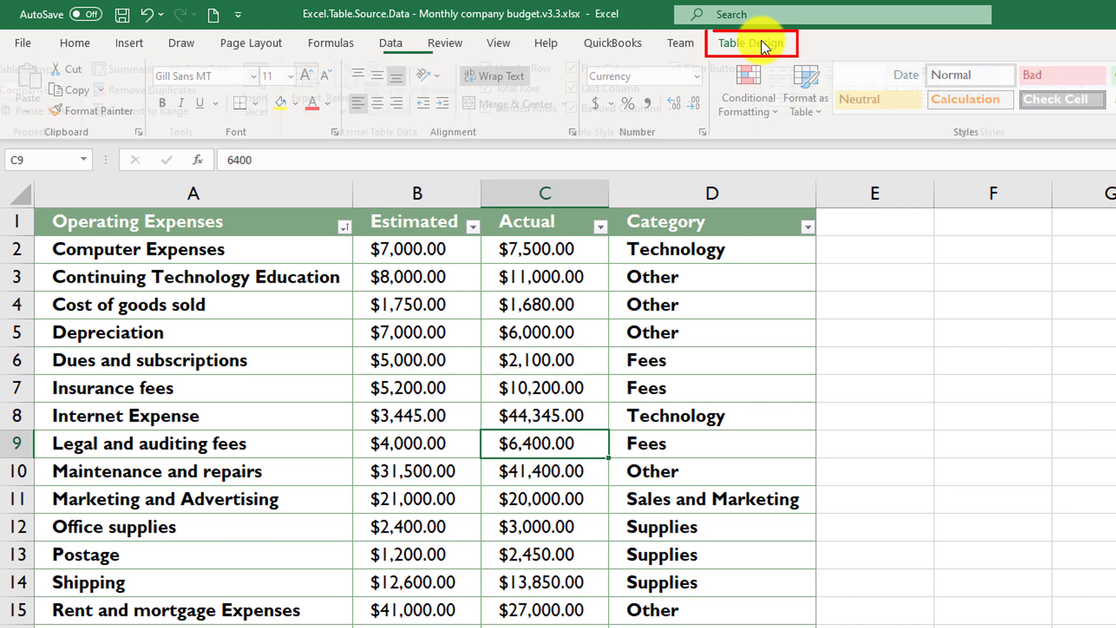
# Step: Insert a Category slicer for the expense table and place it right of the table
pyautogui.click(761, 41)
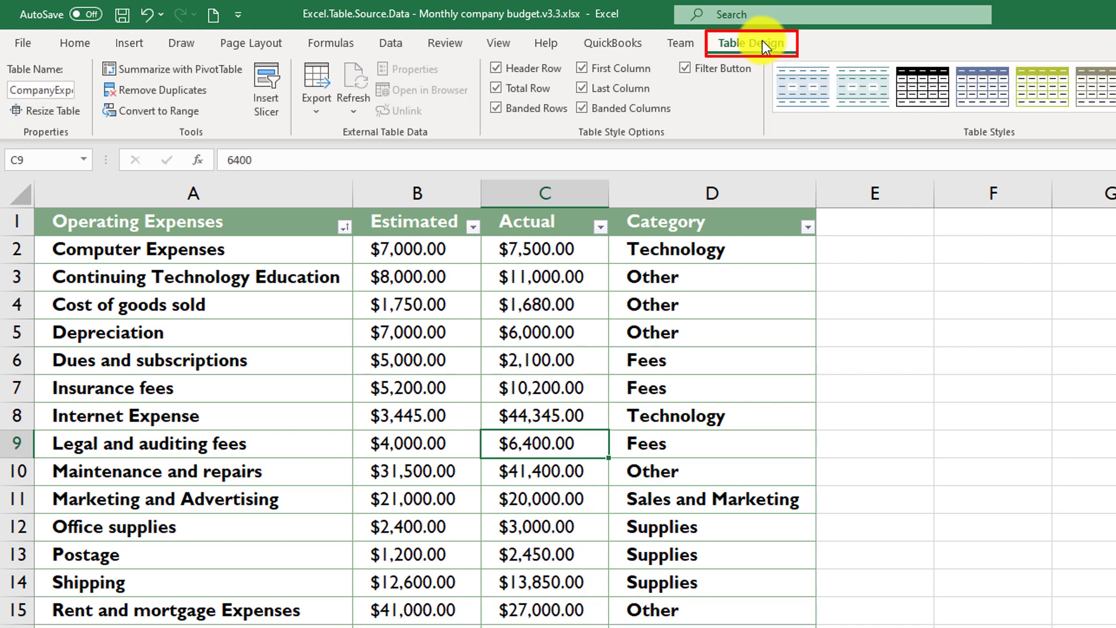
pyautogui.click(266, 87)
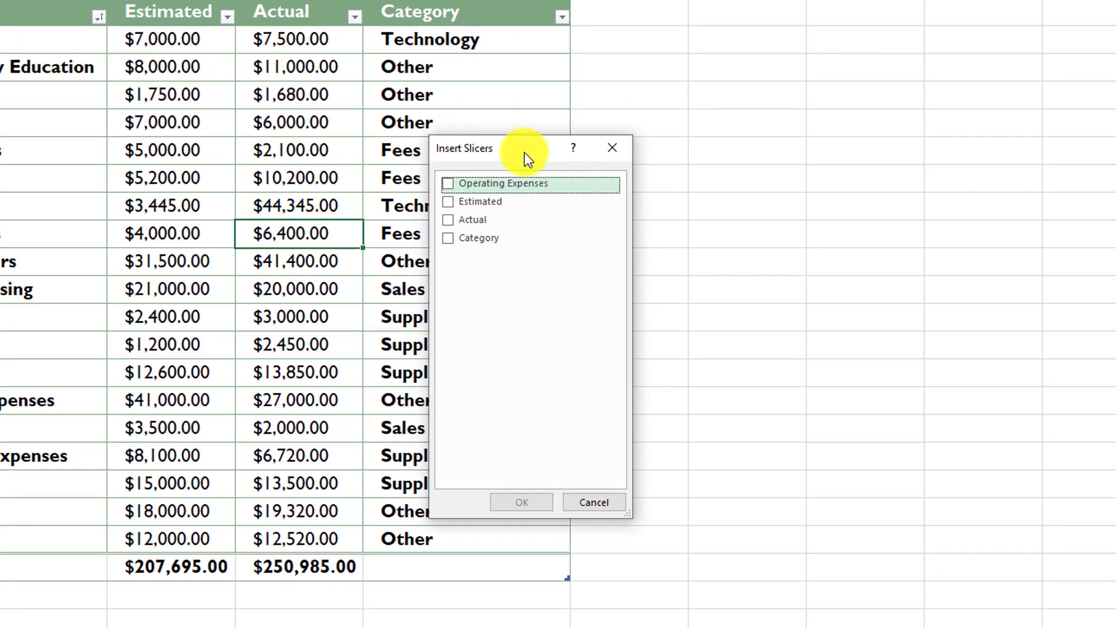
pyautogui.moveTo(524, 152); pyautogui.dragTo(901, 133)
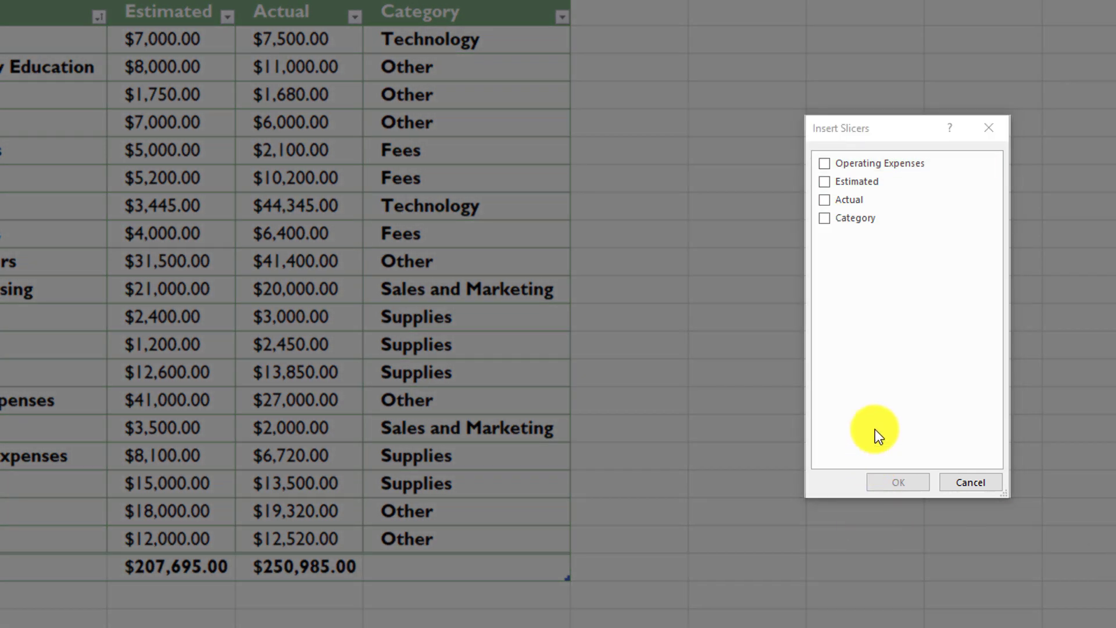
pyautogui.click(823, 219)
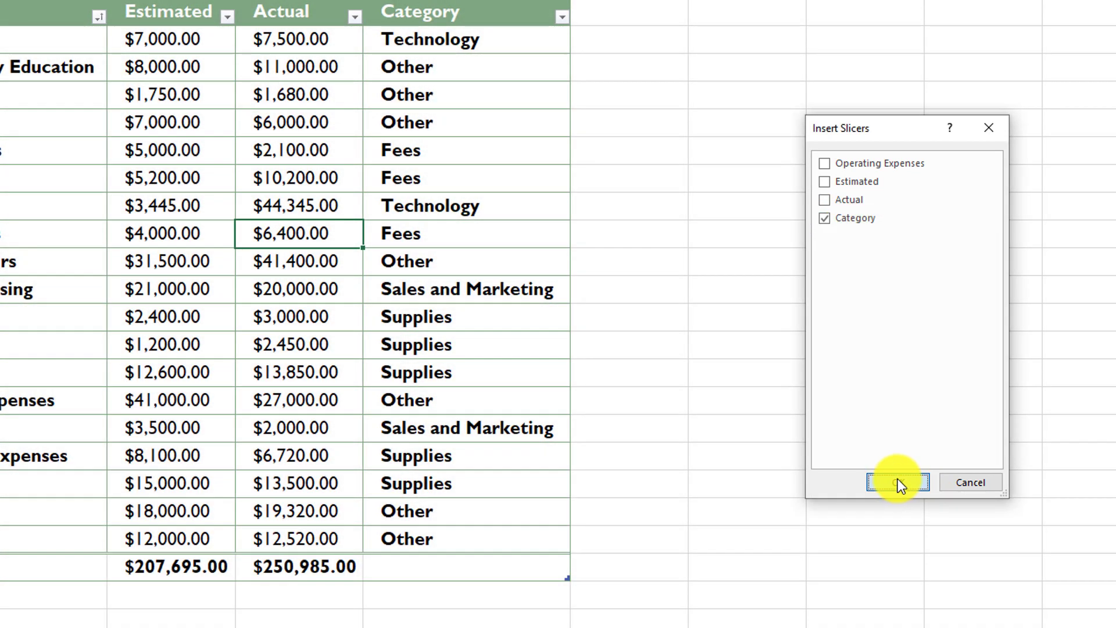
pyautogui.click(897, 481)
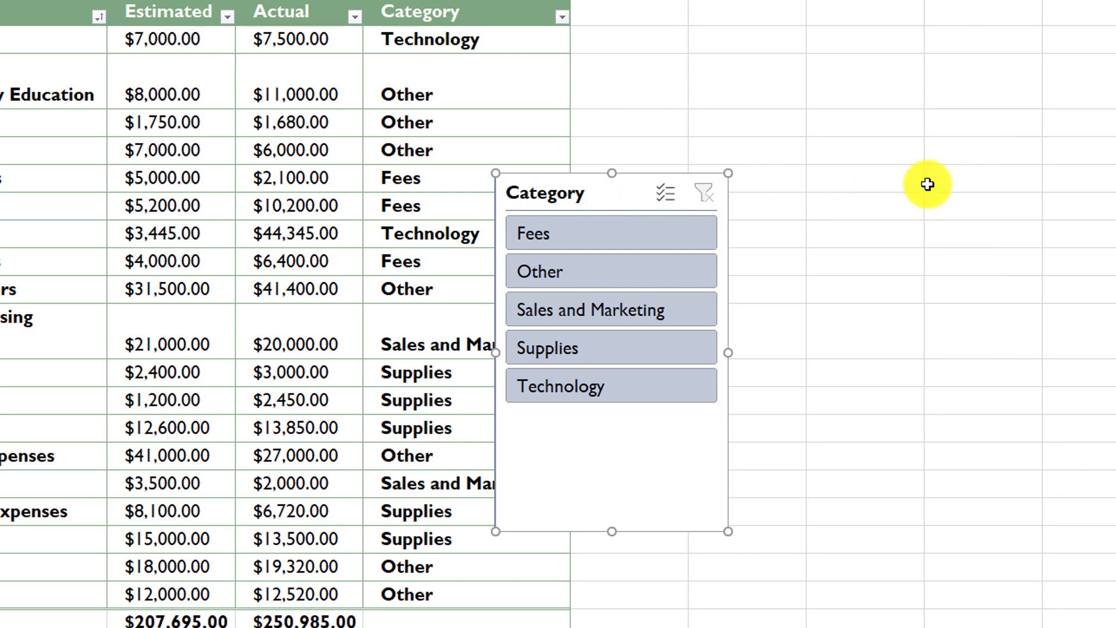
pyautogui.moveTo(625, 193); pyautogui.dragTo(908, 90)
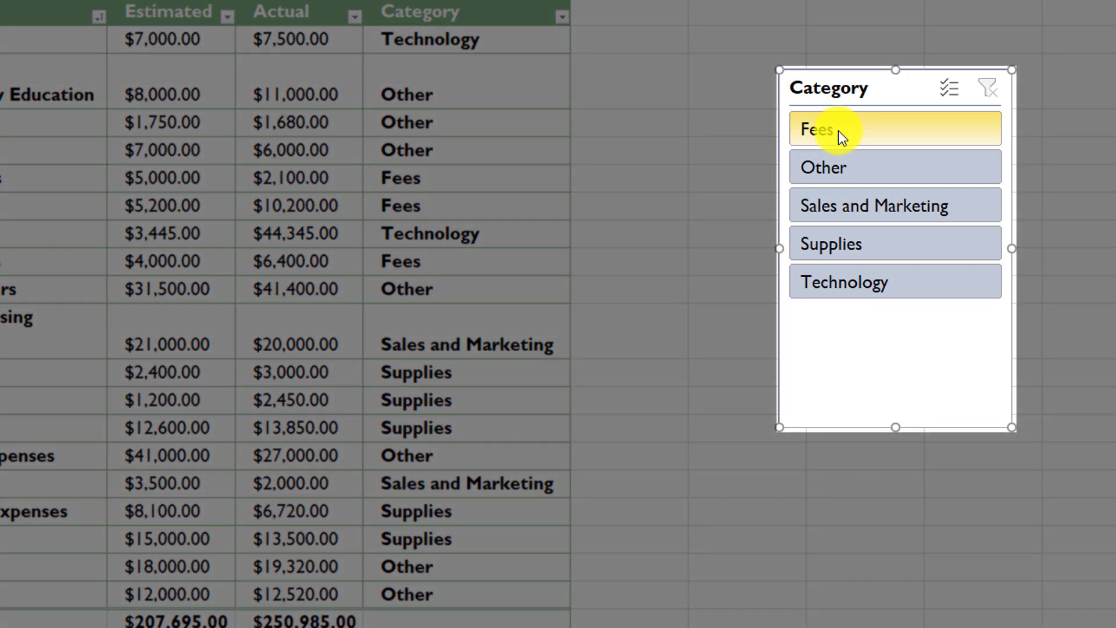
# Step: Try Fees, Other, Technology and a category range in the slicer, ending with Fees and Other
pyautogui.click(838, 130)
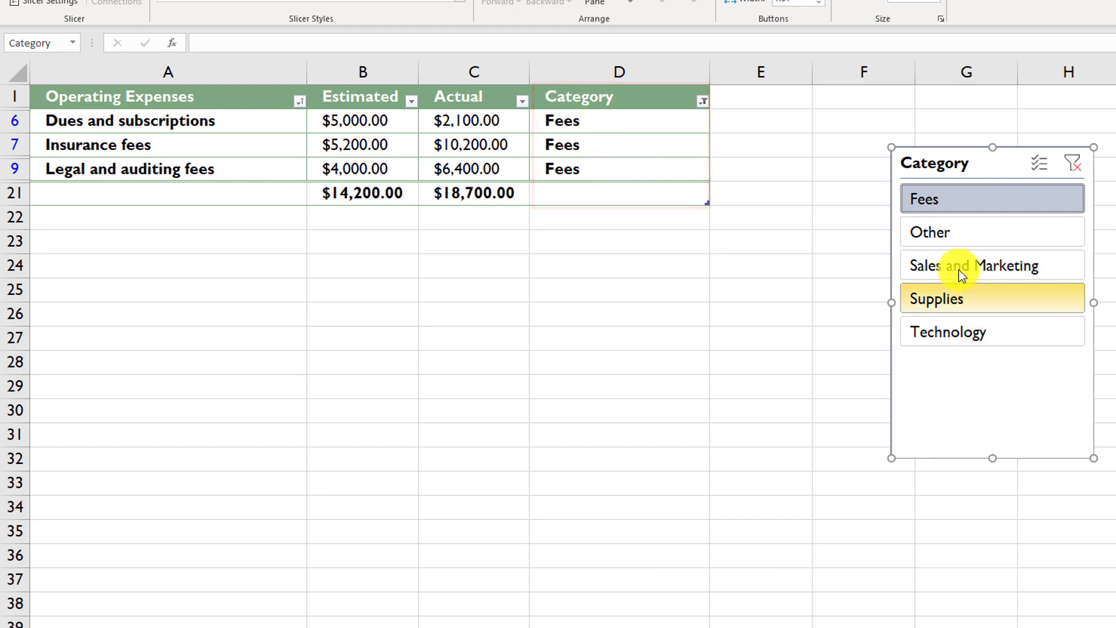
pyautogui.click(936, 231)
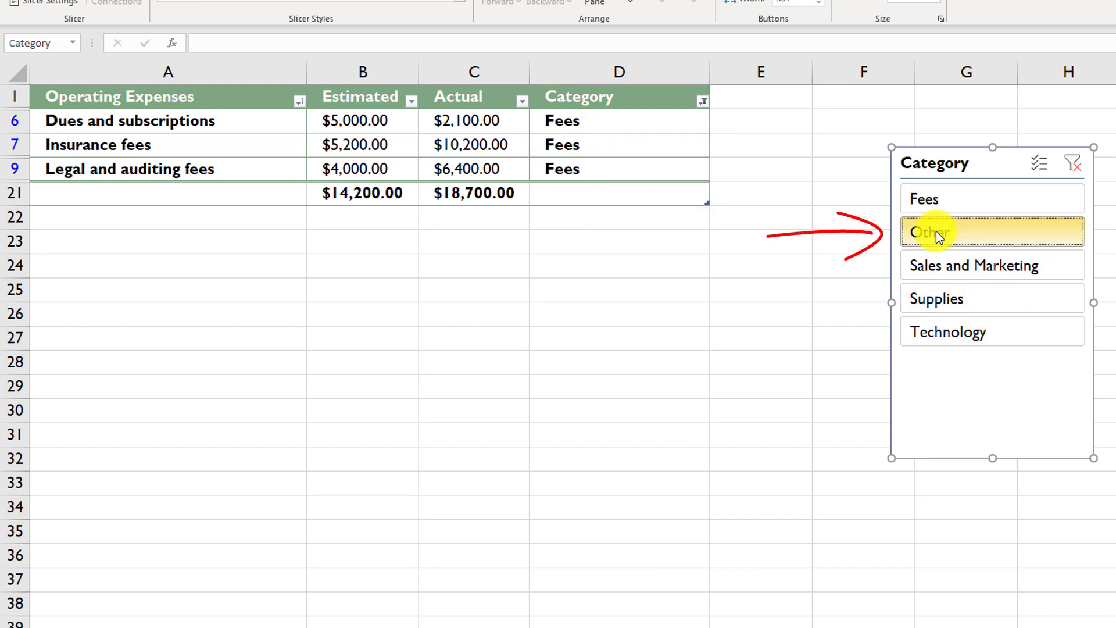
pyautogui.click(930, 329)
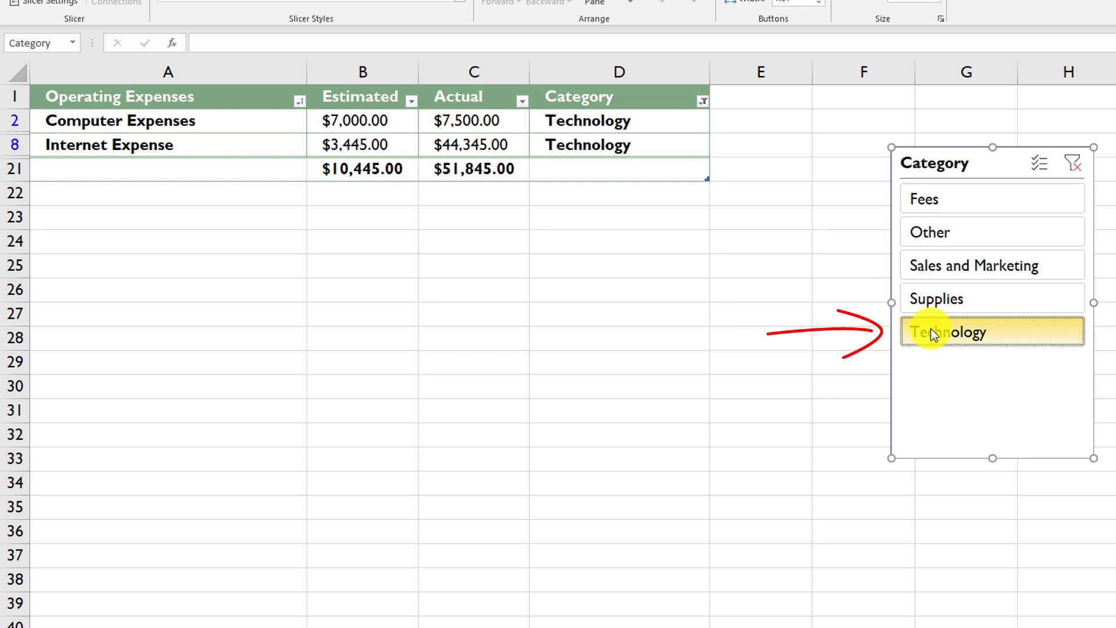
pyautogui.press('shift')
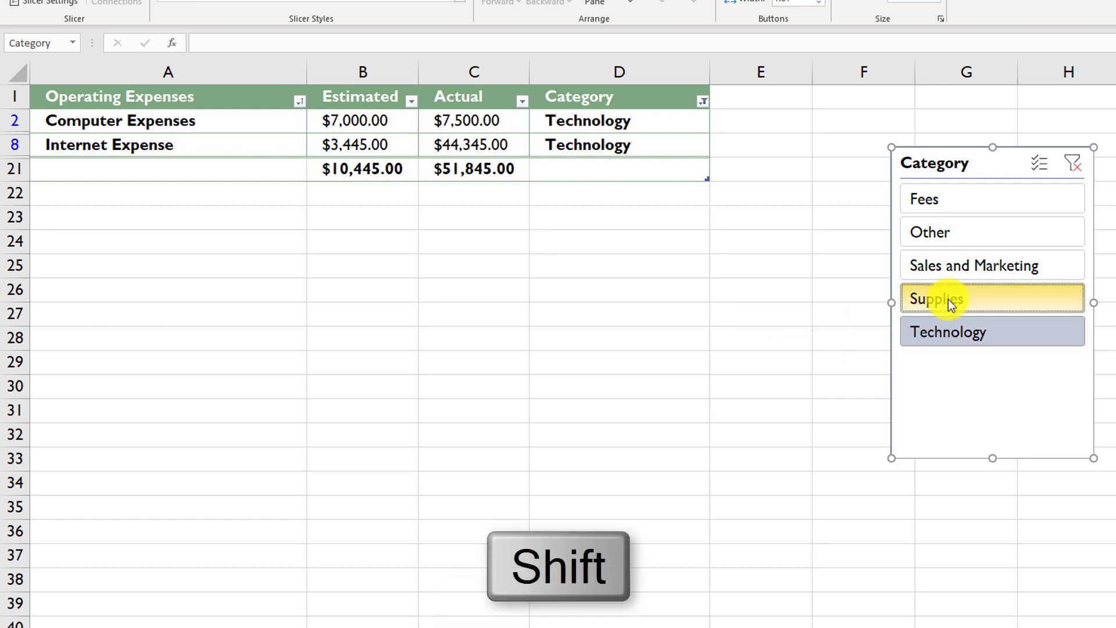
pyautogui.keyDown('shift'); pyautogui.click(955, 270); pyautogui.keyUp('shift')
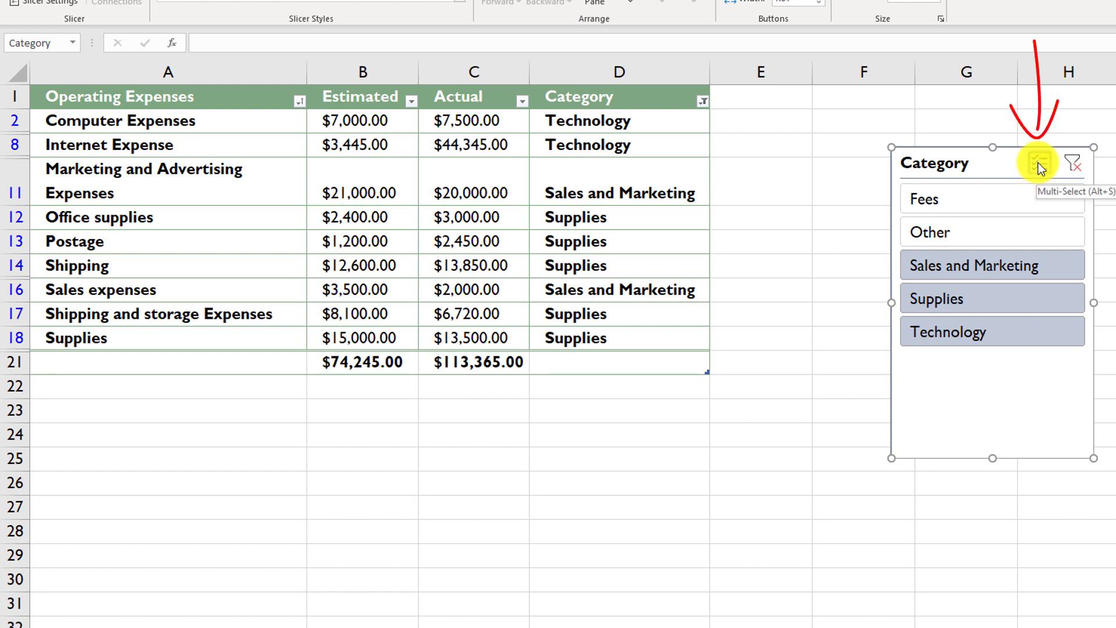
pyautogui.click(1025, 229)
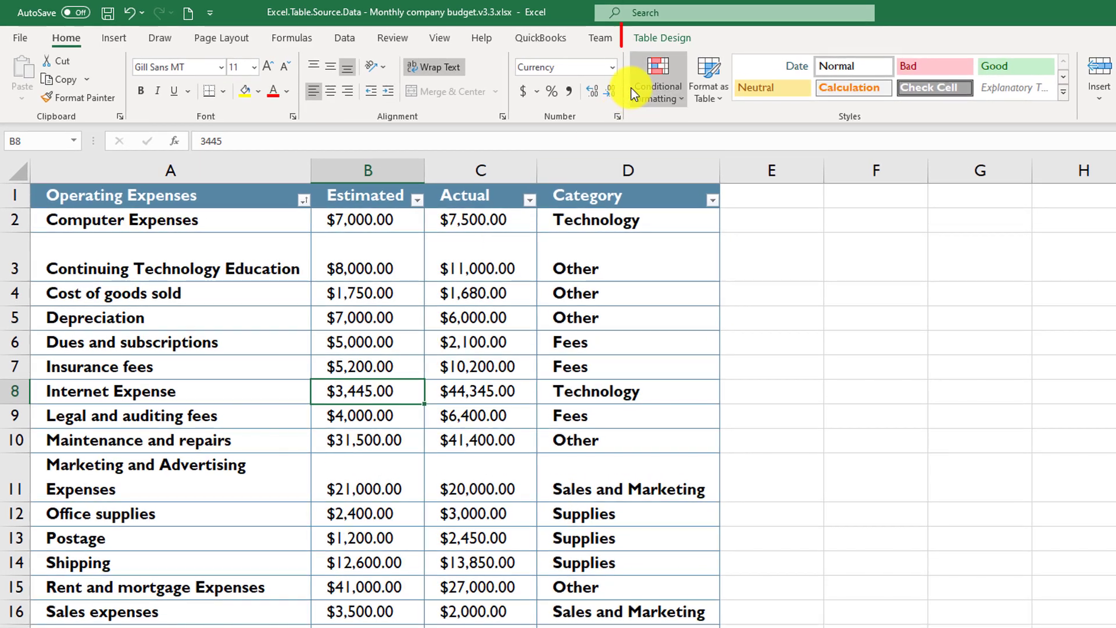
# Step: Choose Summarize with PivotTable from the expense table's Table Design options
pyautogui.click(682, 43)
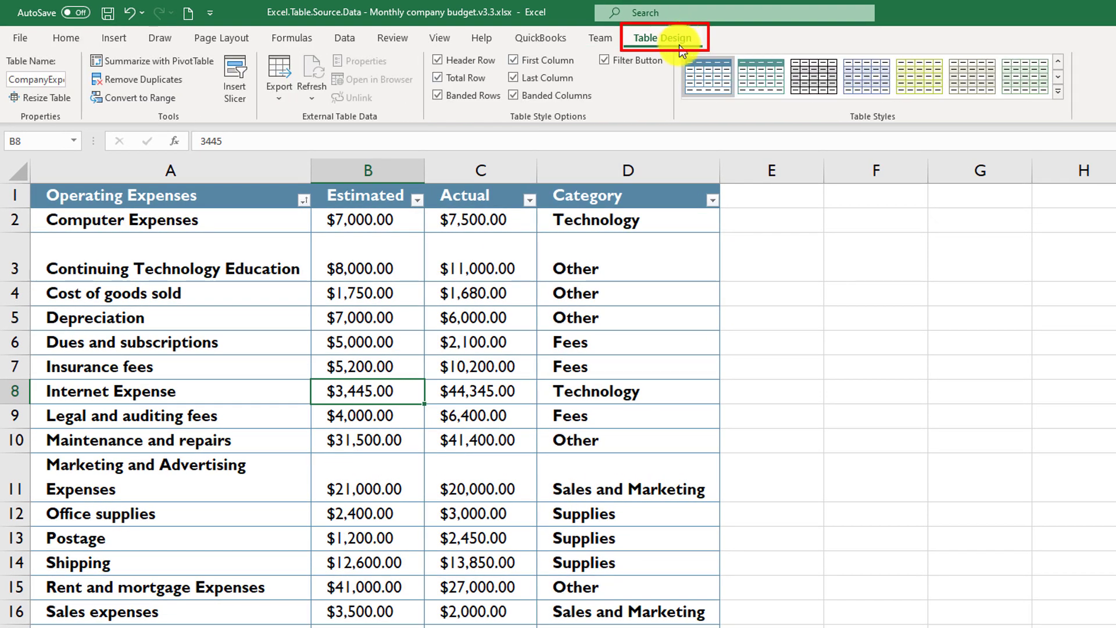
pyautogui.click(188, 62)
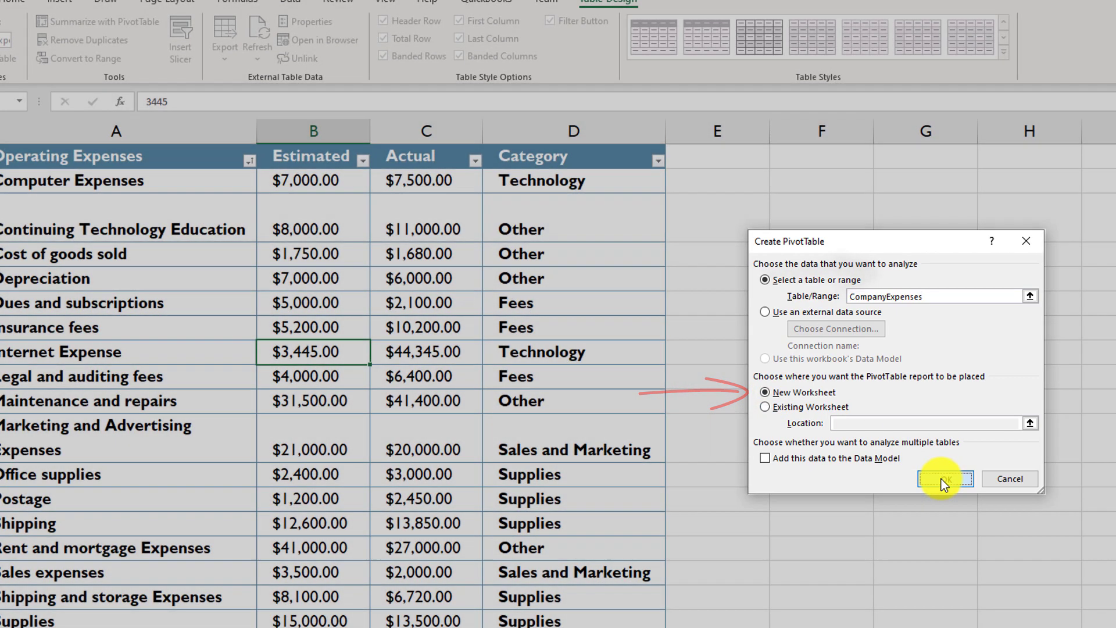
# Step: Add Operating Expenses, Estimated, Actual and Category to the new-sheet pivot, then widen columns A and B
pyautogui.click(941, 478)
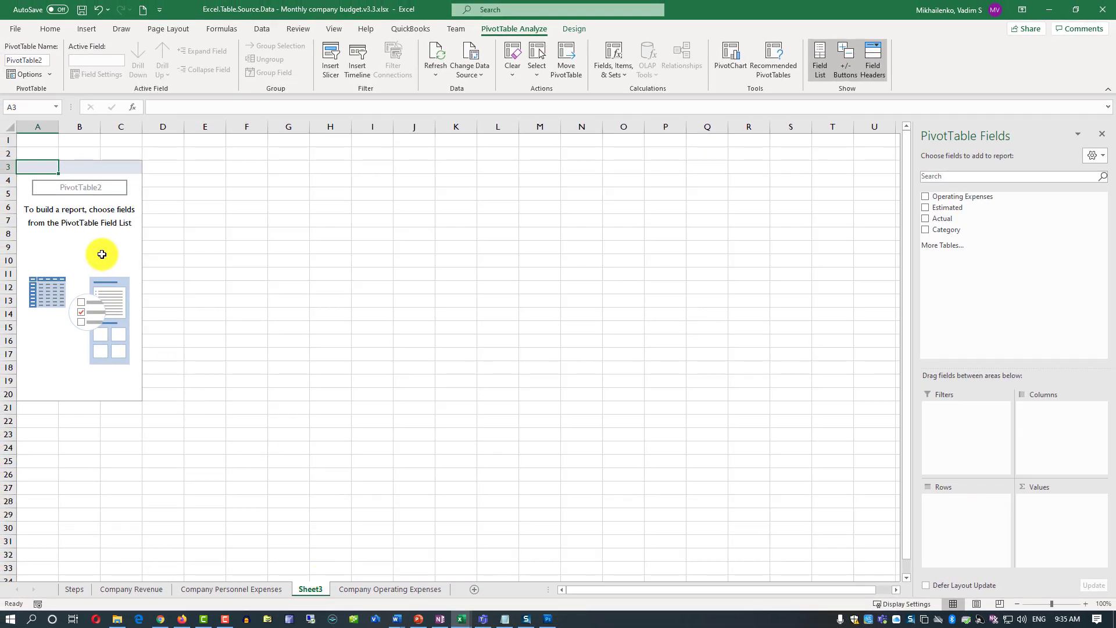
pyautogui.click(102, 254)
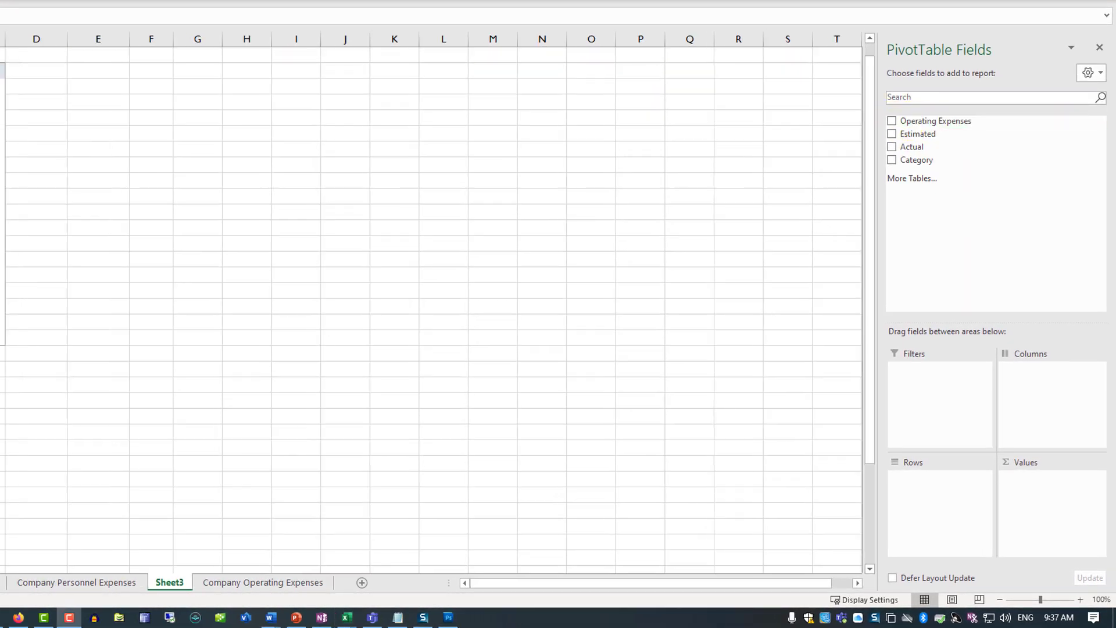
pyautogui.click(893, 121)
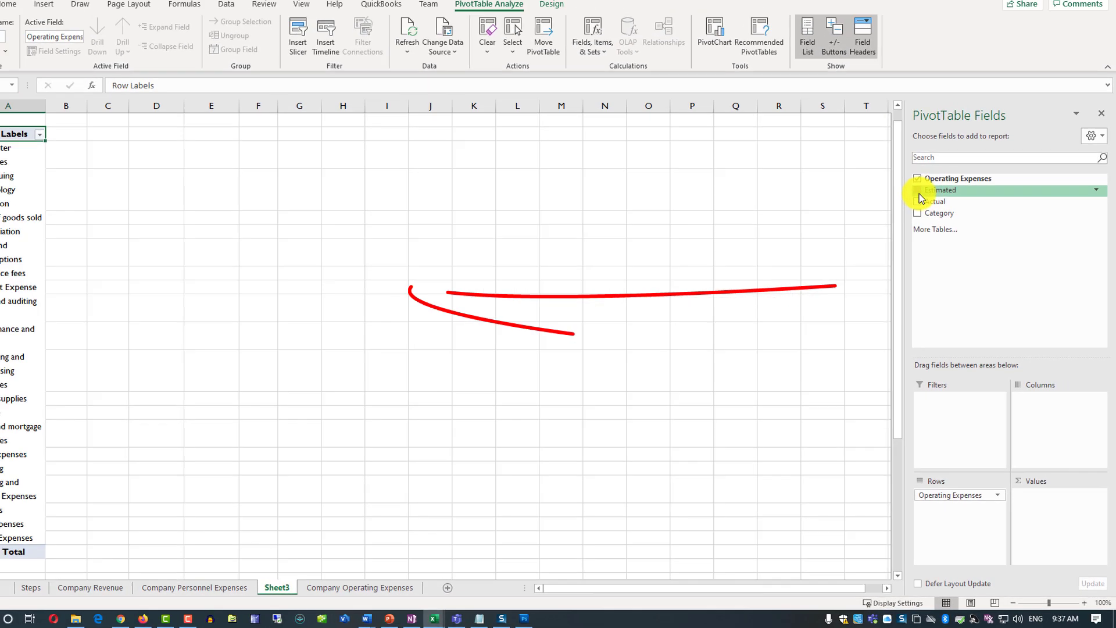
pyautogui.click(926, 207)
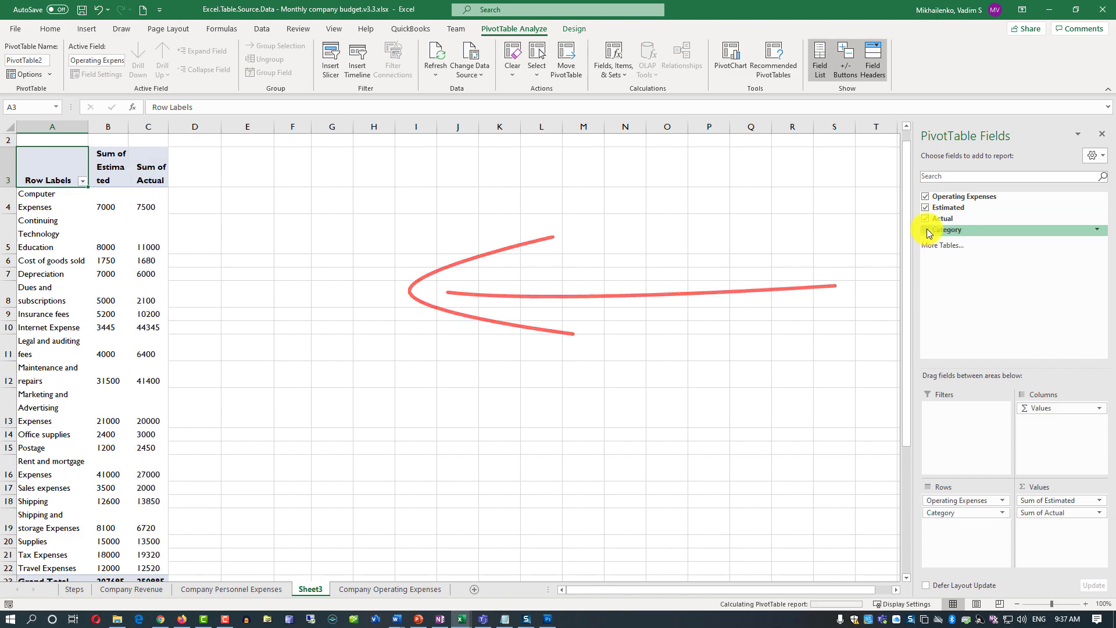
pyautogui.click(926, 229)
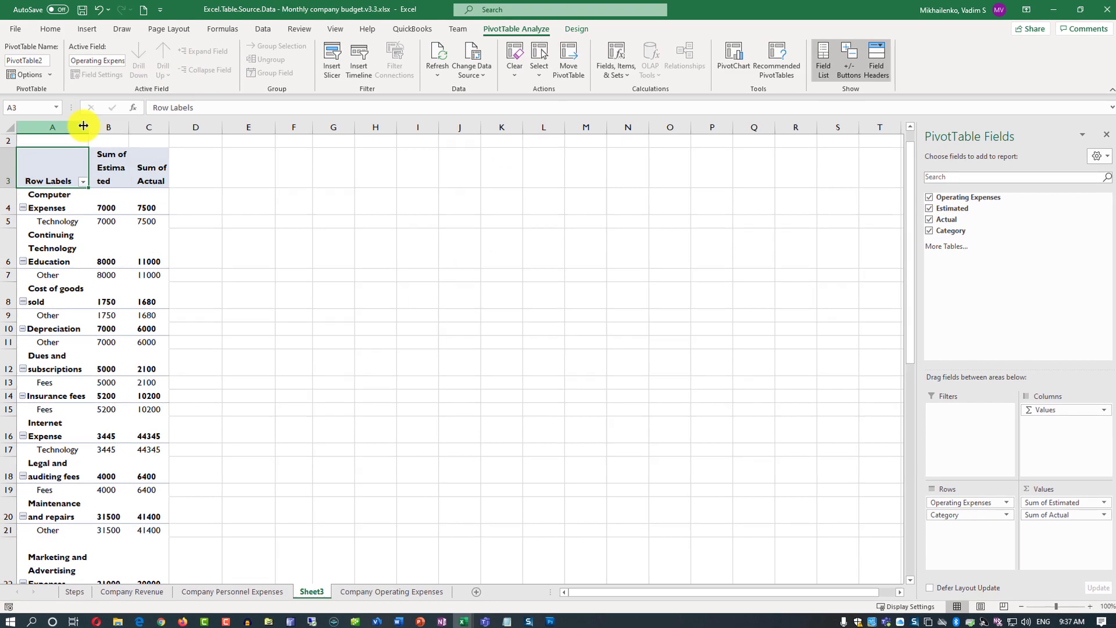
pyautogui.moveTo(88, 126); pyautogui.dragTo(225, 150)
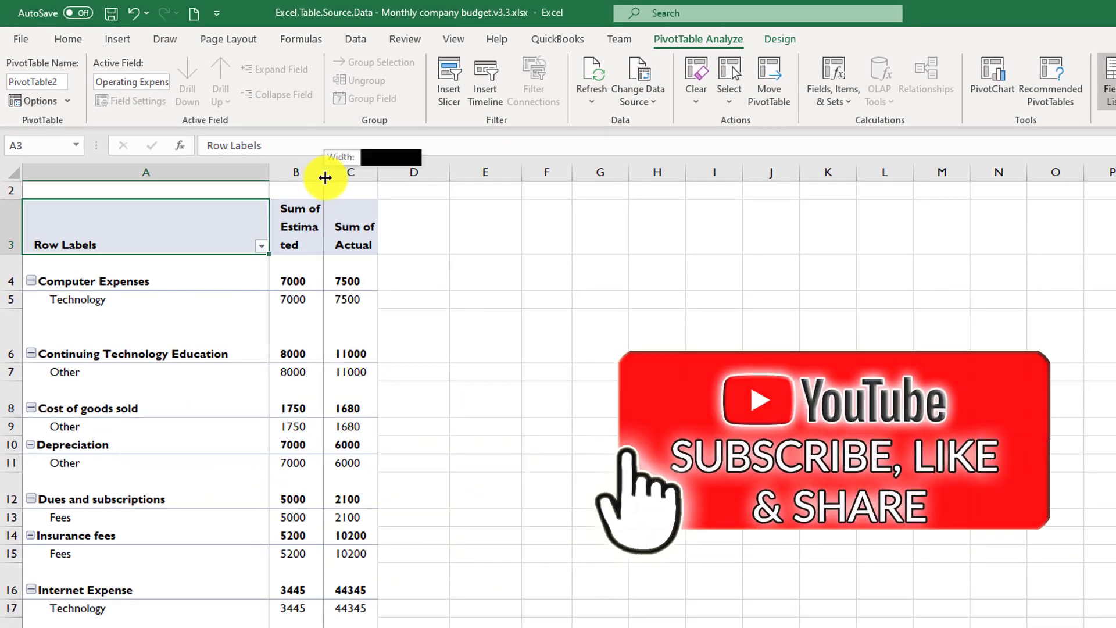
pyautogui.moveTo(320, 177); pyautogui.dragTo(441, 172)
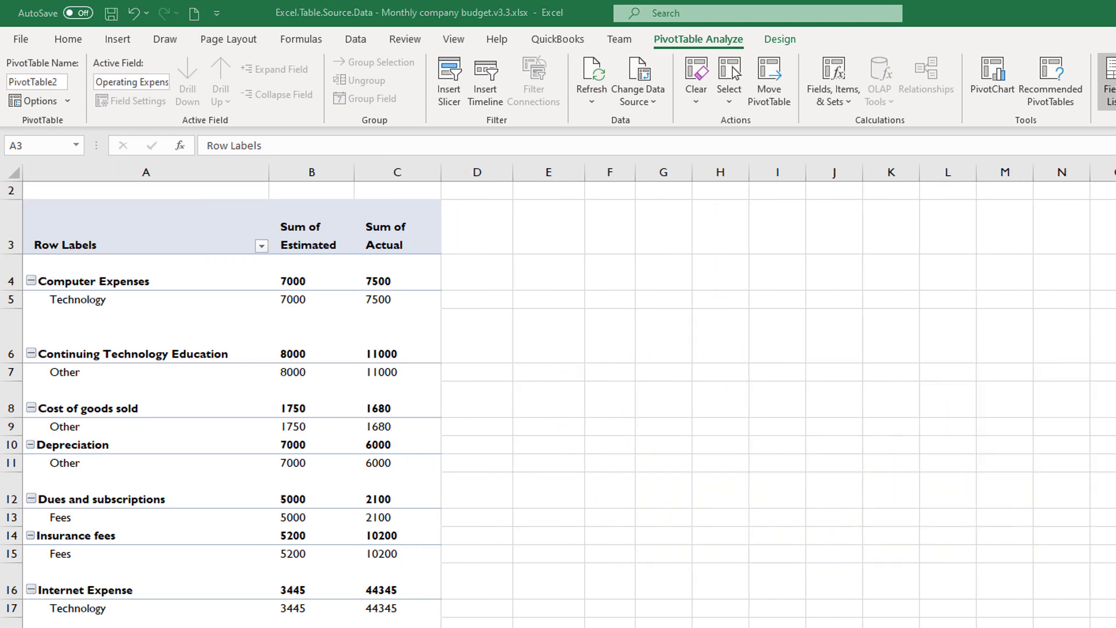
pyautogui.scroll(-4, 558, 393)
pyautogui.scroll(-3, 557, 393)
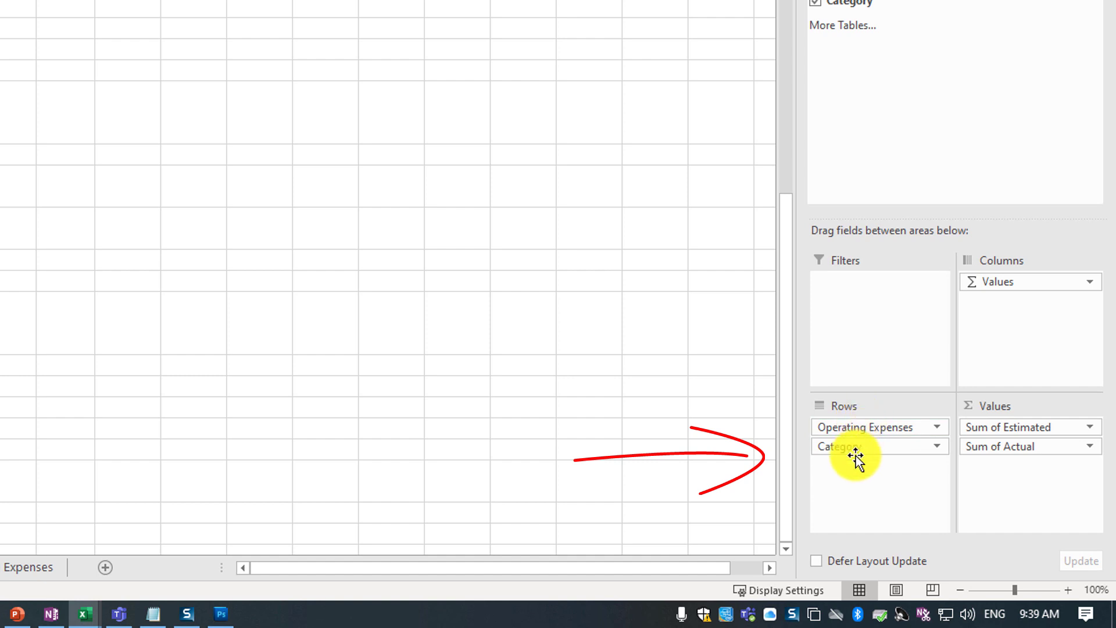
# Step: Move Category above Operating Expenses in the Rows area to nest expenses under categories
pyautogui.click(864, 450)
pyautogui.moveTo(871, 449); pyautogui.dragTo(872, 426)
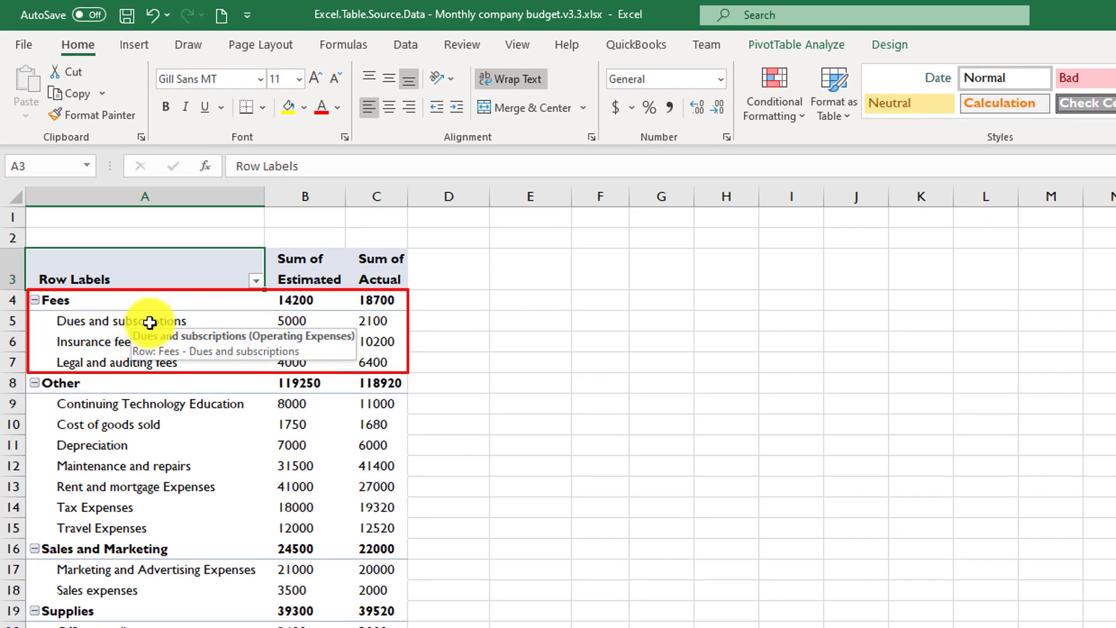
pyautogui.moveTo(150, 322); pyautogui.dragTo(155, 362)
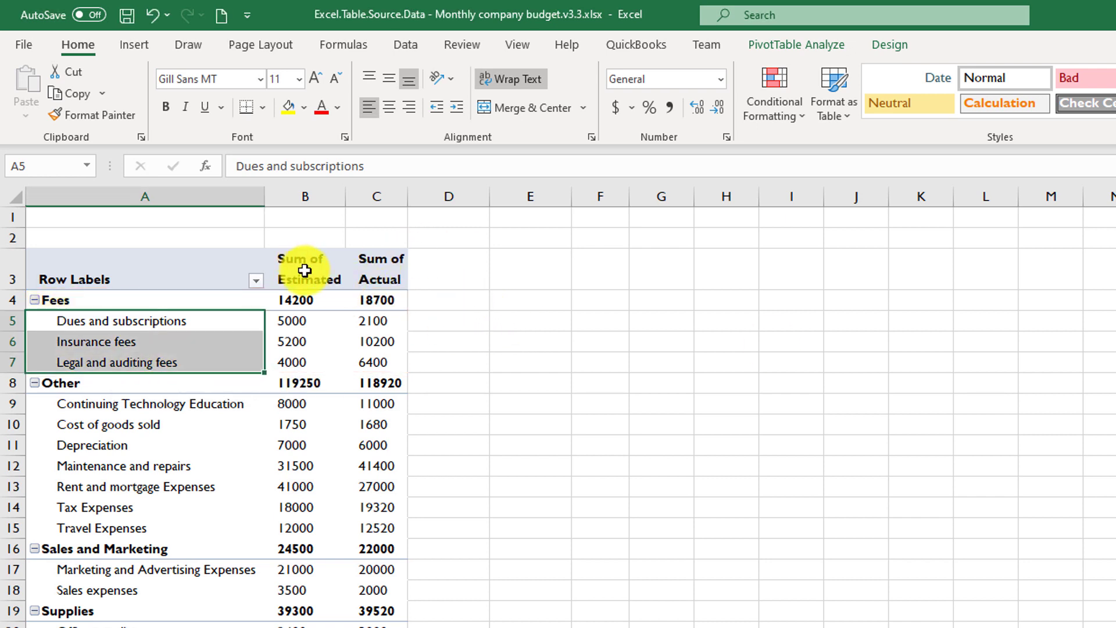
# Step: Apply Accounting Number Format to the Estimated and Actual sums in B3:C28
pyautogui.moveTo(304, 269); pyautogui.dragTo(406, 625)
pyautogui.moveTo(304, 271)
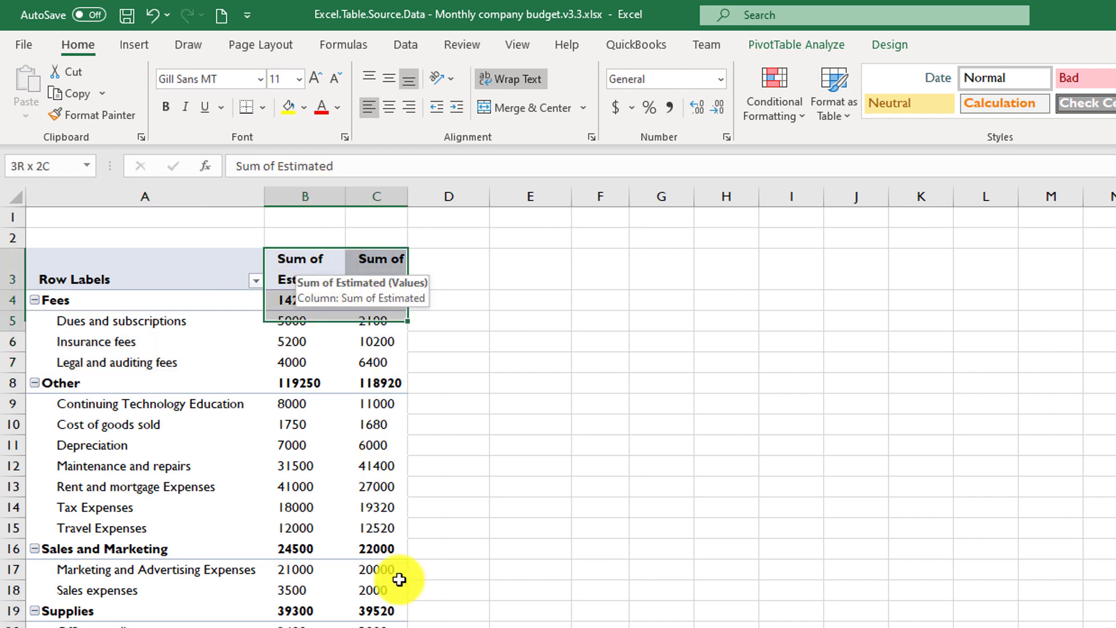
pyautogui.click(617, 108)
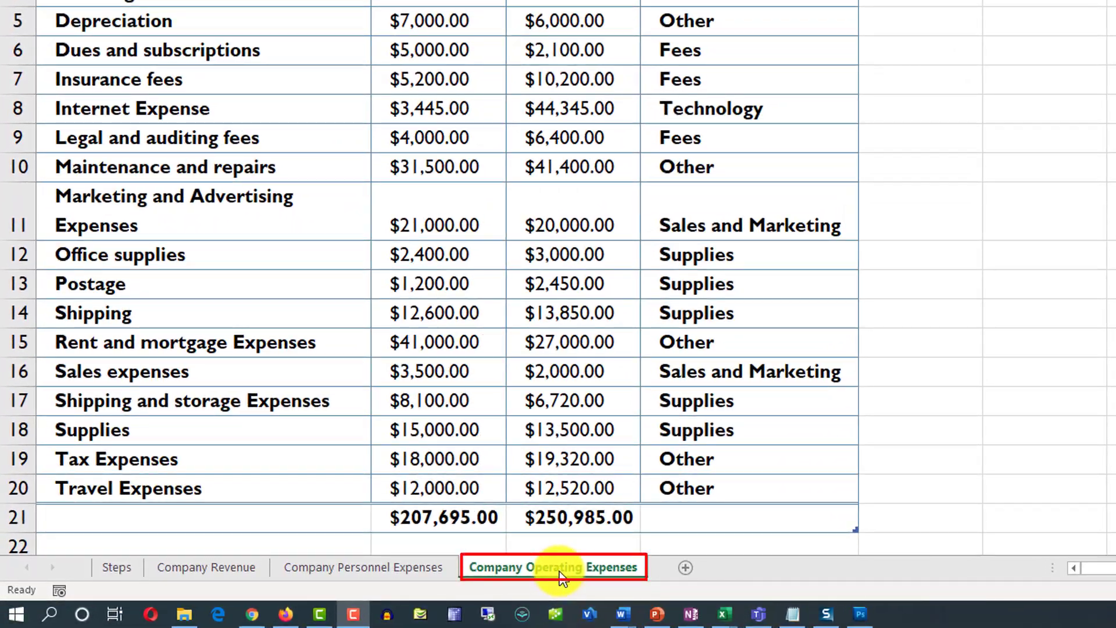
# Step: Copy the Company Operating Expenses sheet, placing the copy before the original
pyautogui.rightClick(560, 576)
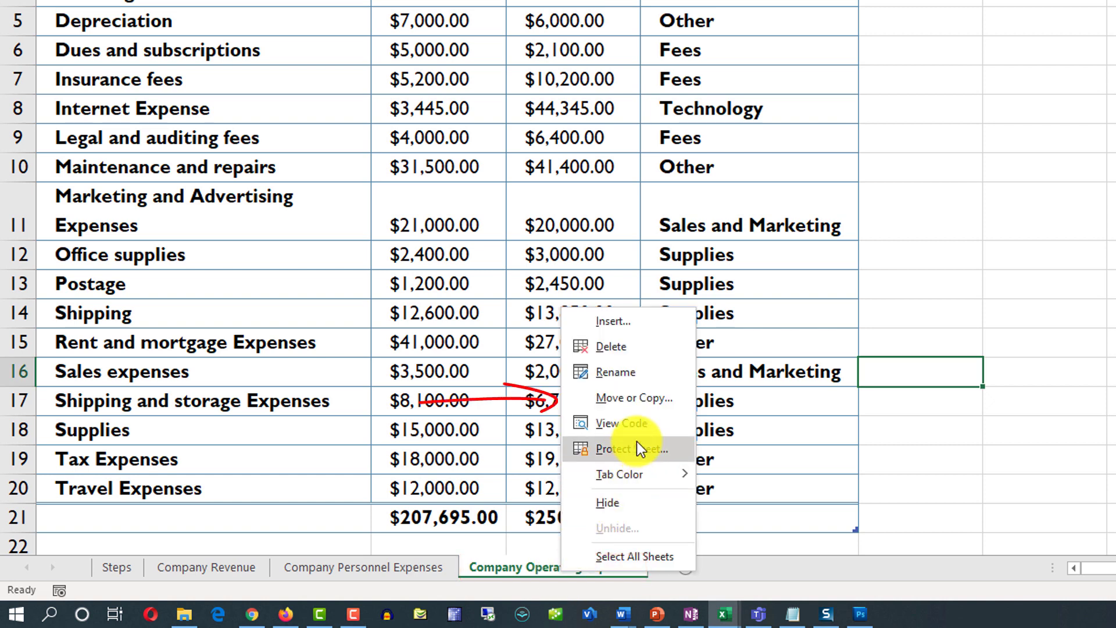
pyautogui.click(640, 398)
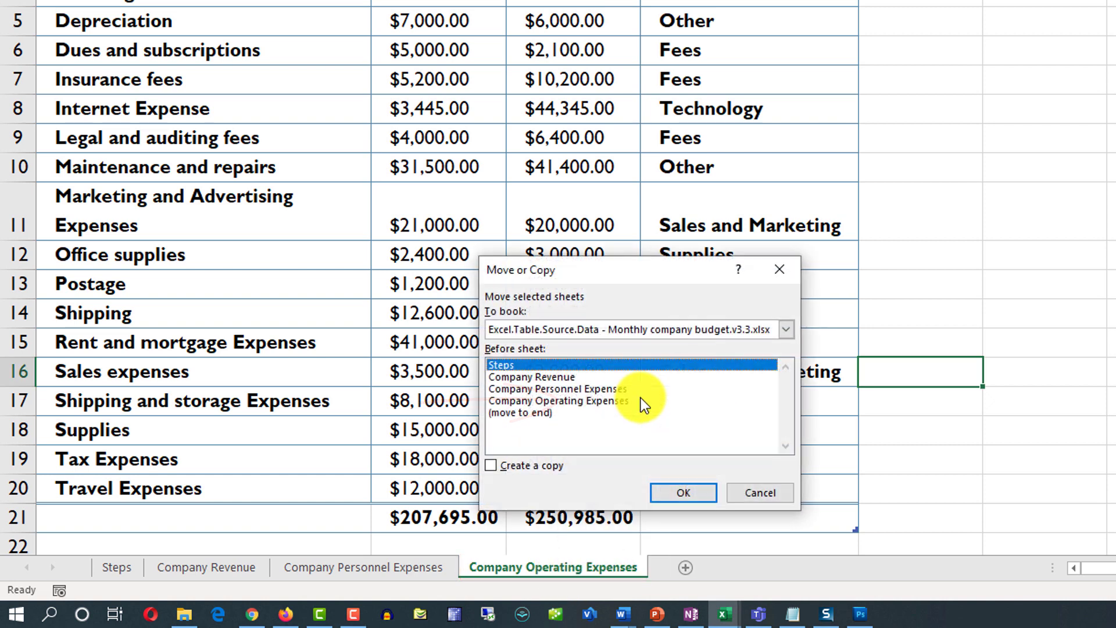
pyautogui.click(566, 401)
pyautogui.click(492, 466)
pyautogui.click(686, 493)
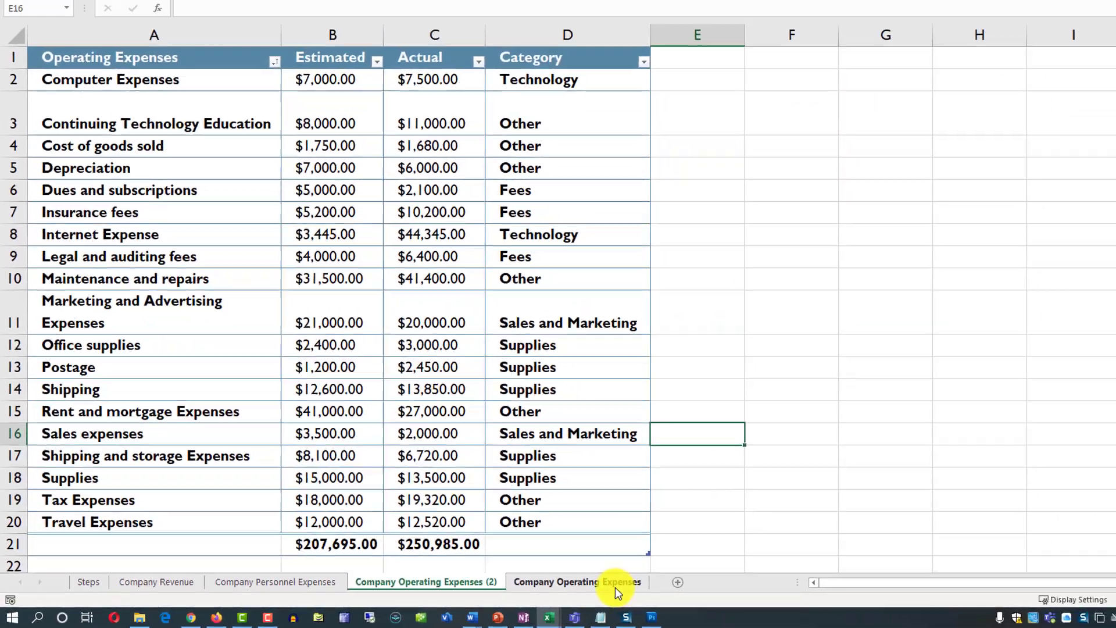
# Step: Check the table name on the original Company Operating Expenses sheet
pyautogui.click(615, 587)
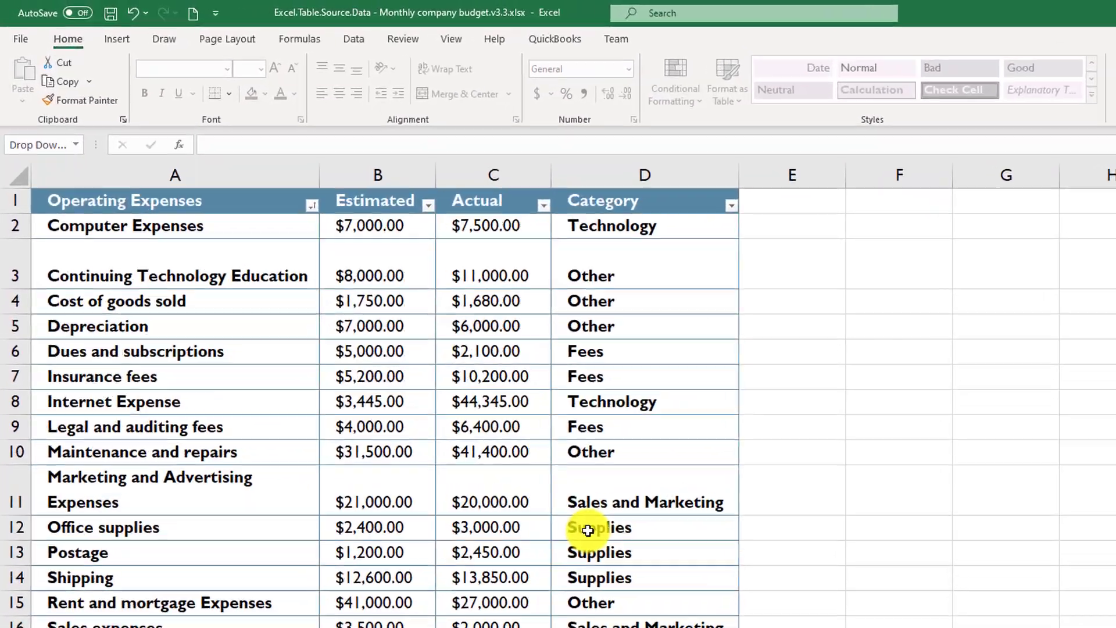
pyautogui.click(490, 434)
pyautogui.click(772, 51)
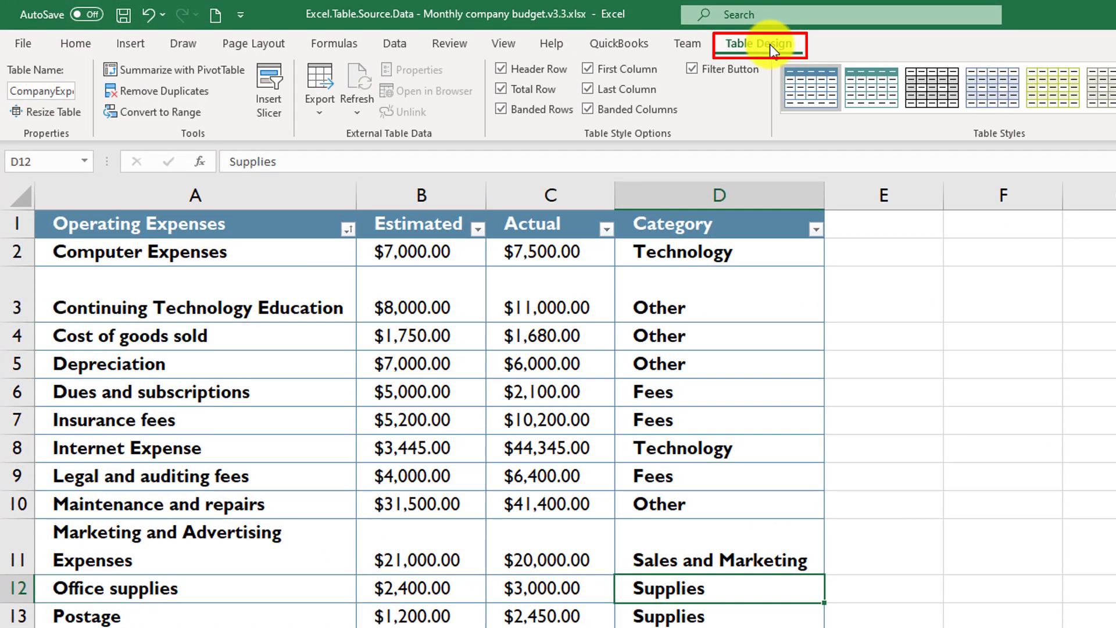
pyautogui.click(44, 91)
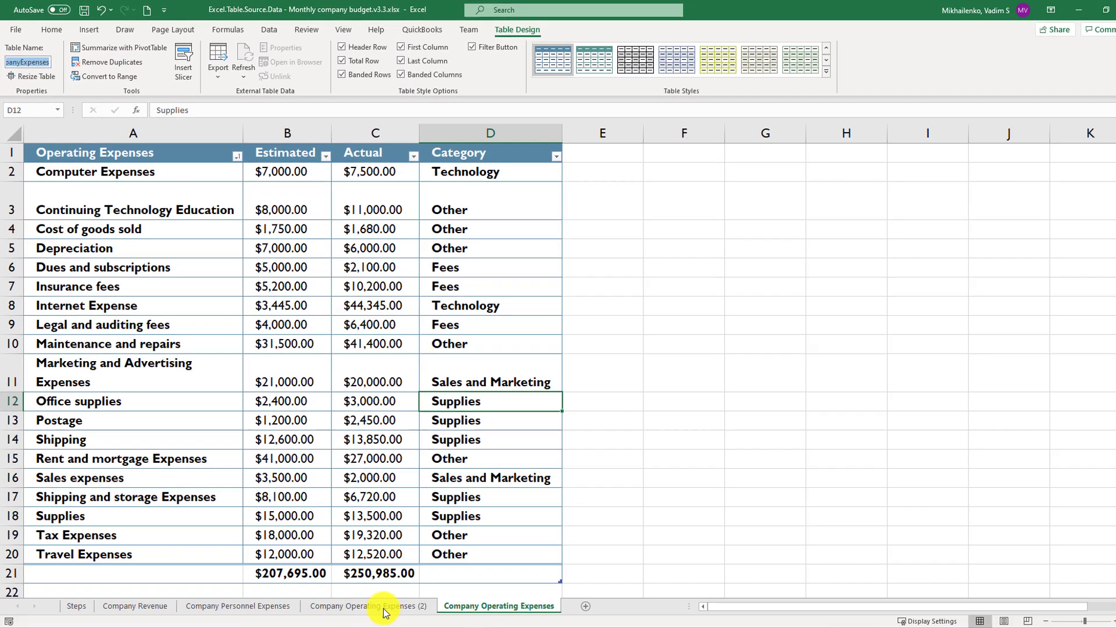
# Step: Check and begin editing the copied table's name, CompanyExpenses4, on the (2) sheet
pyautogui.click(373, 592)
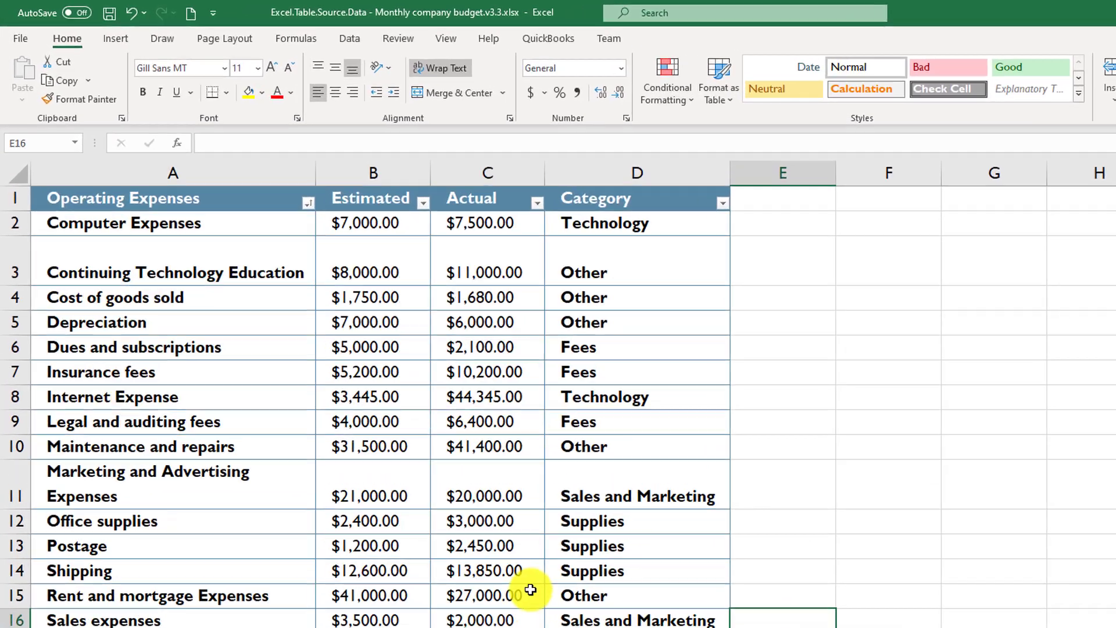
pyautogui.click(379, 410)
pyautogui.click(742, 42)
pyautogui.click(60, 93)
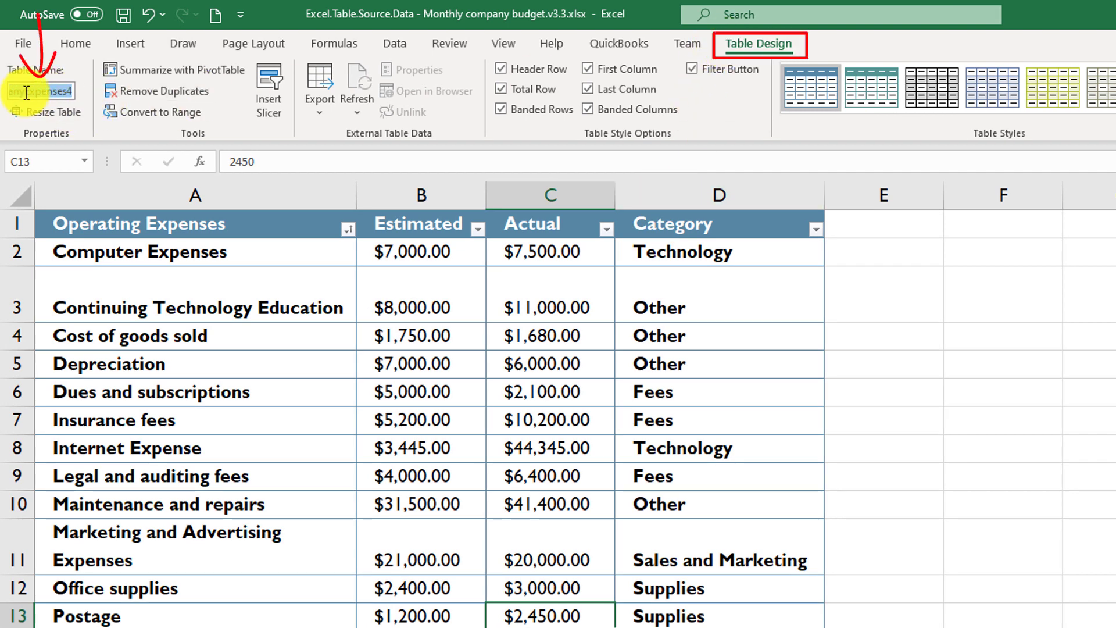
pyautogui.click(69, 93)
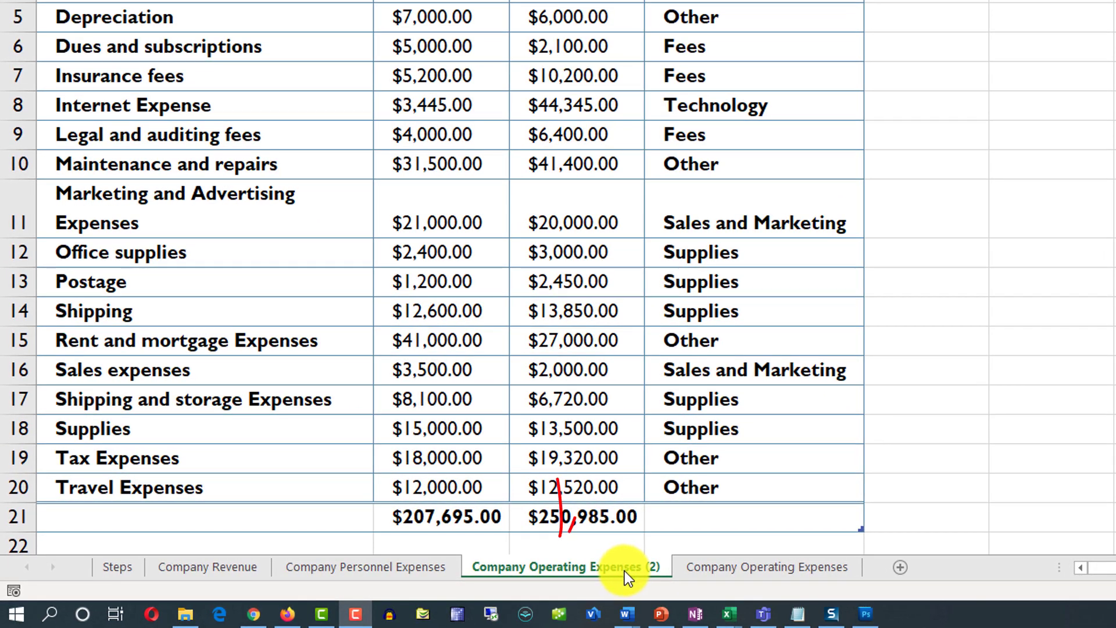
# Step: Delete the duplicate Company Operating Expenses (2) sheet using its tab menu
pyautogui.click(624, 571)
pyautogui.rightClick(630, 568)
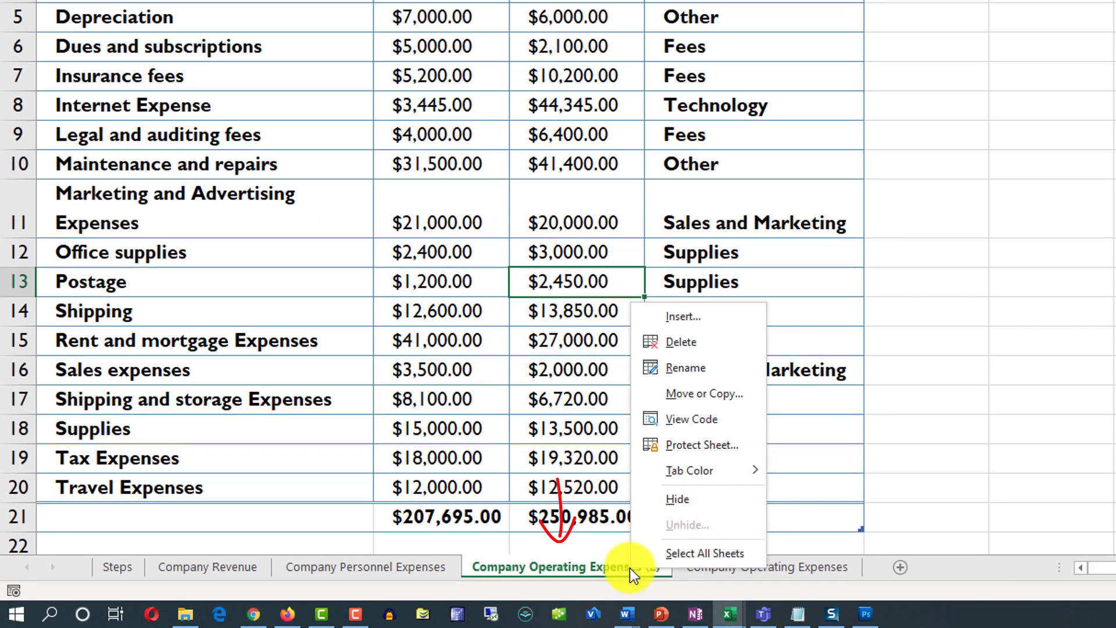
pyautogui.click(689, 350)
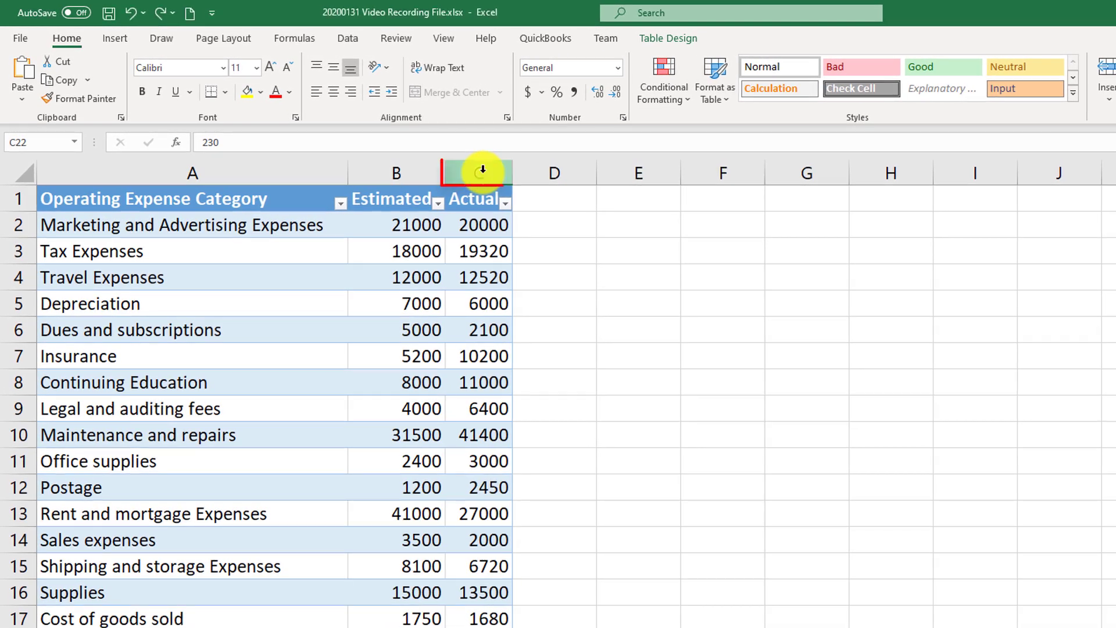
# Step: Select the Actual column (C) and open its Data Validation settings
pyautogui.click(457, 162)
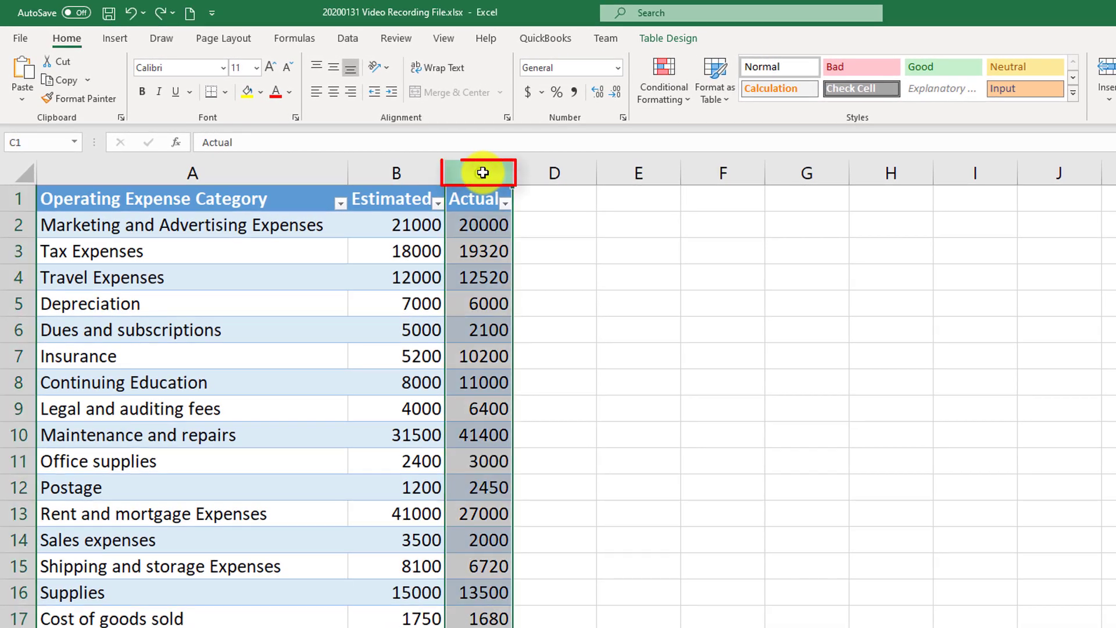
pyautogui.scroll(-1, 576, 603)
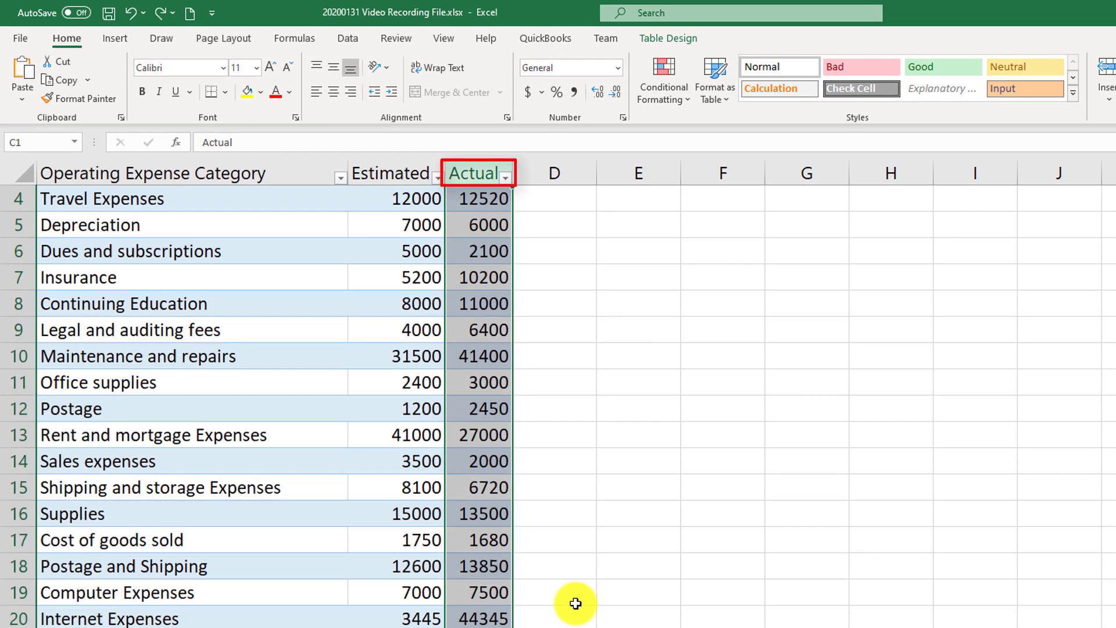
pyautogui.click(357, 46)
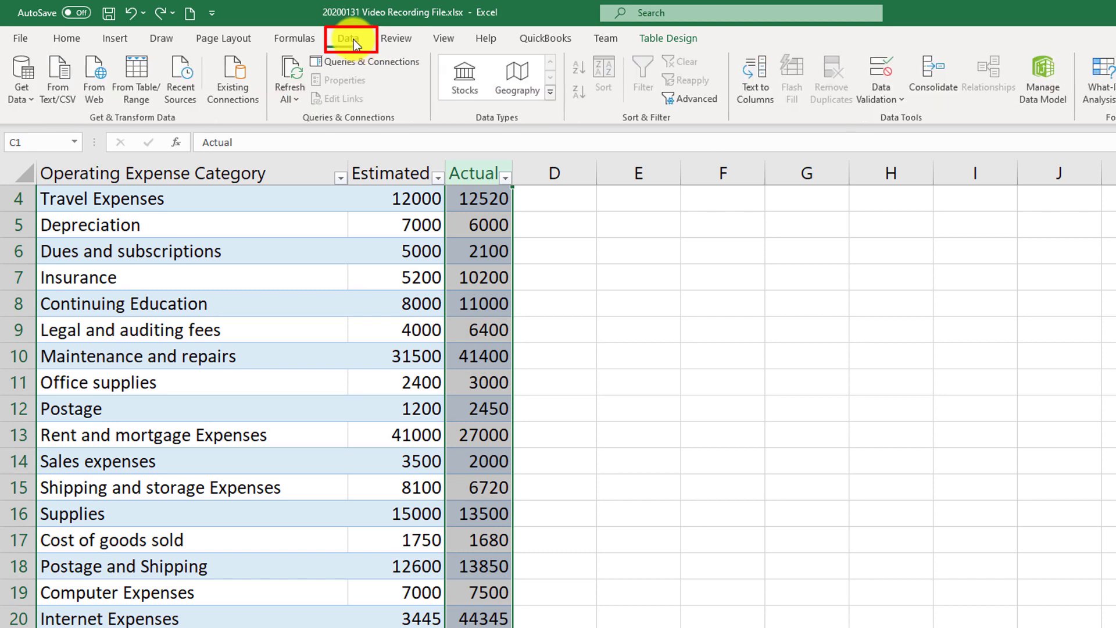
pyautogui.click(881, 91)
pyautogui.click(900, 129)
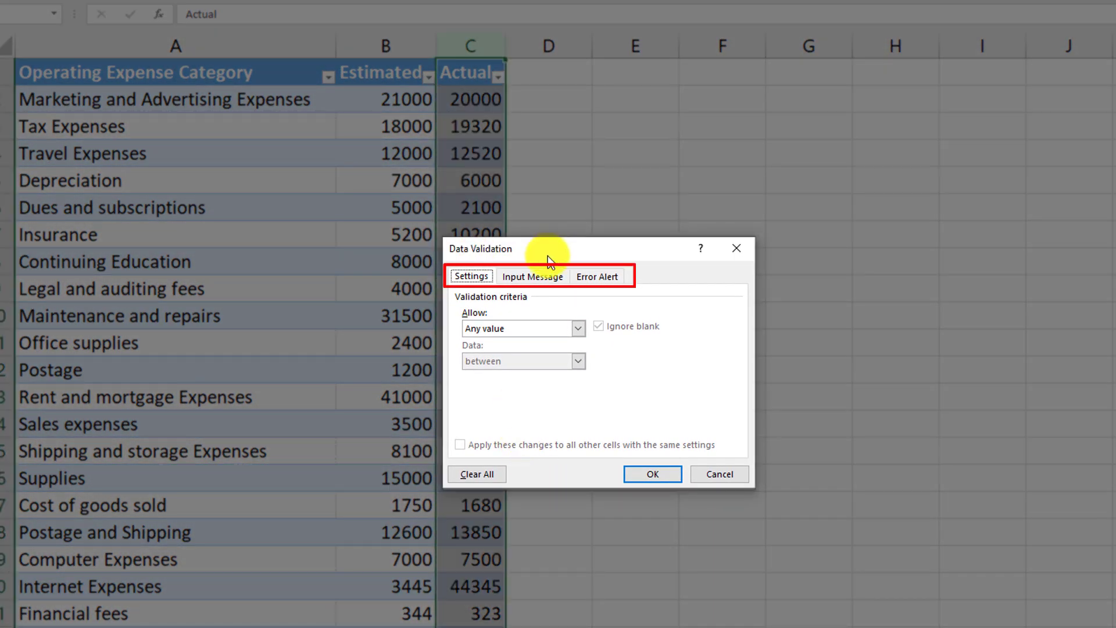
pyautogui.click(481, 287)
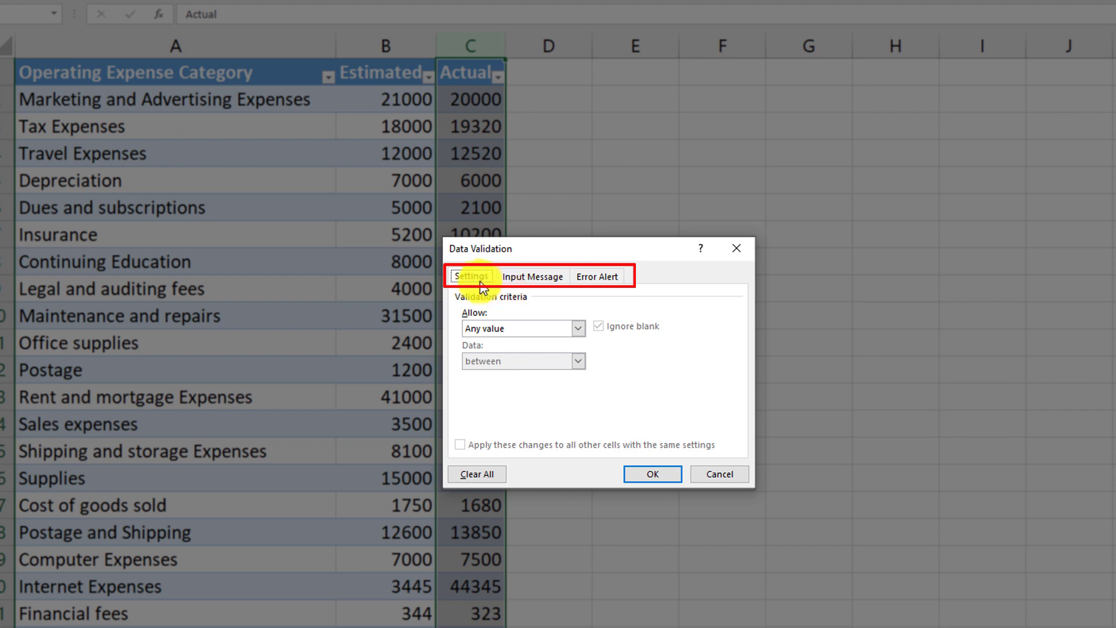
# Step: Review the Allow options and the Input Message and Error Alert tabs
pyautogui.click(576, 329)
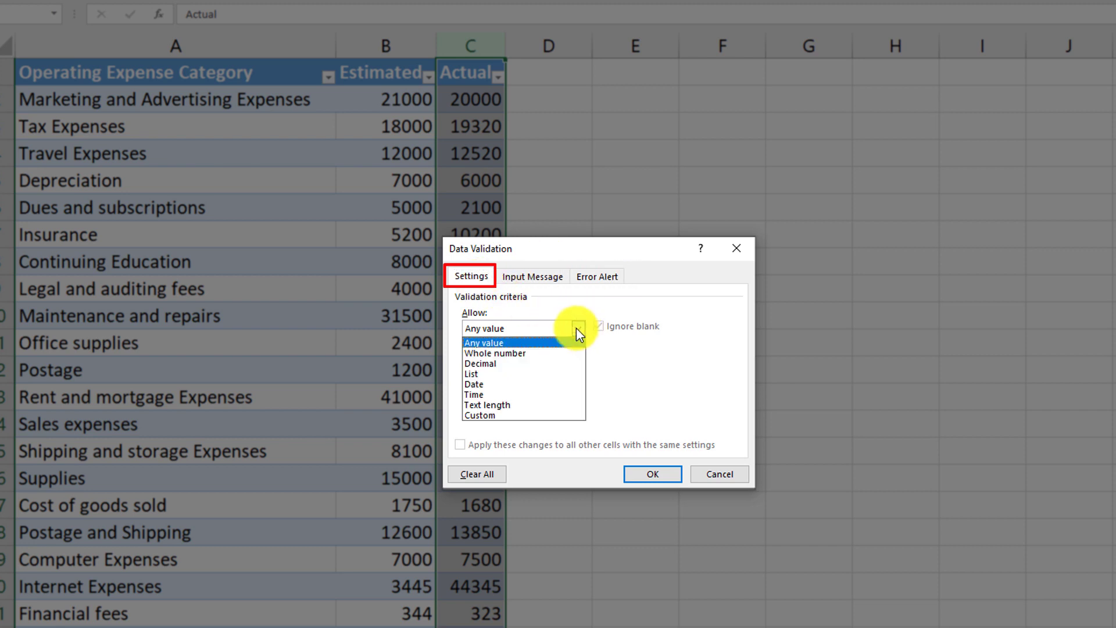
pyautogui.click(551, 288)
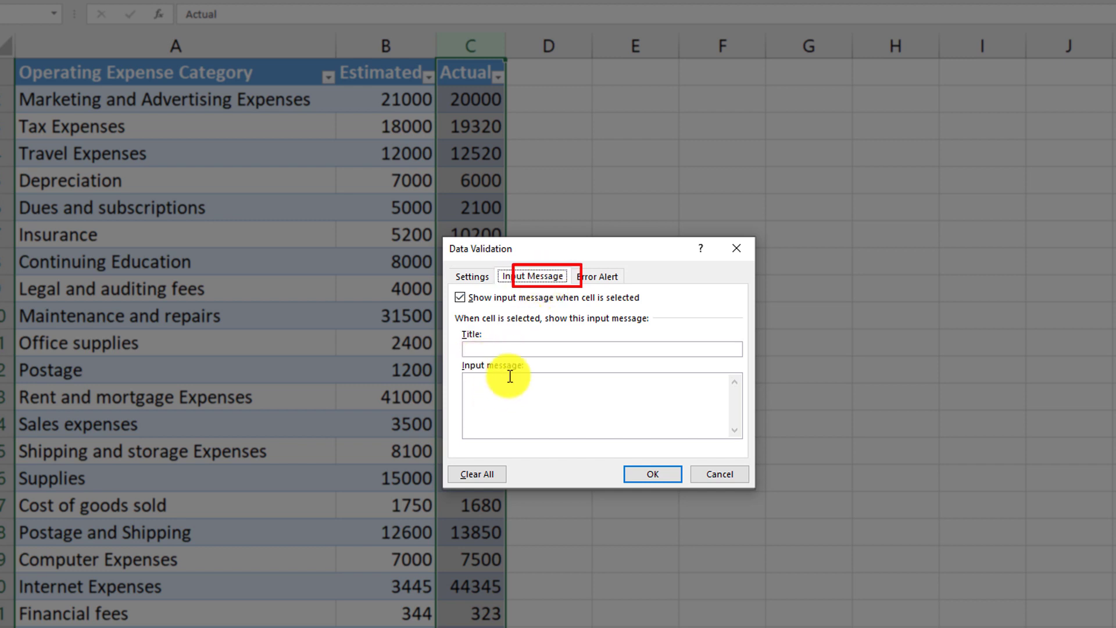
pyautogui.click(598, 277)
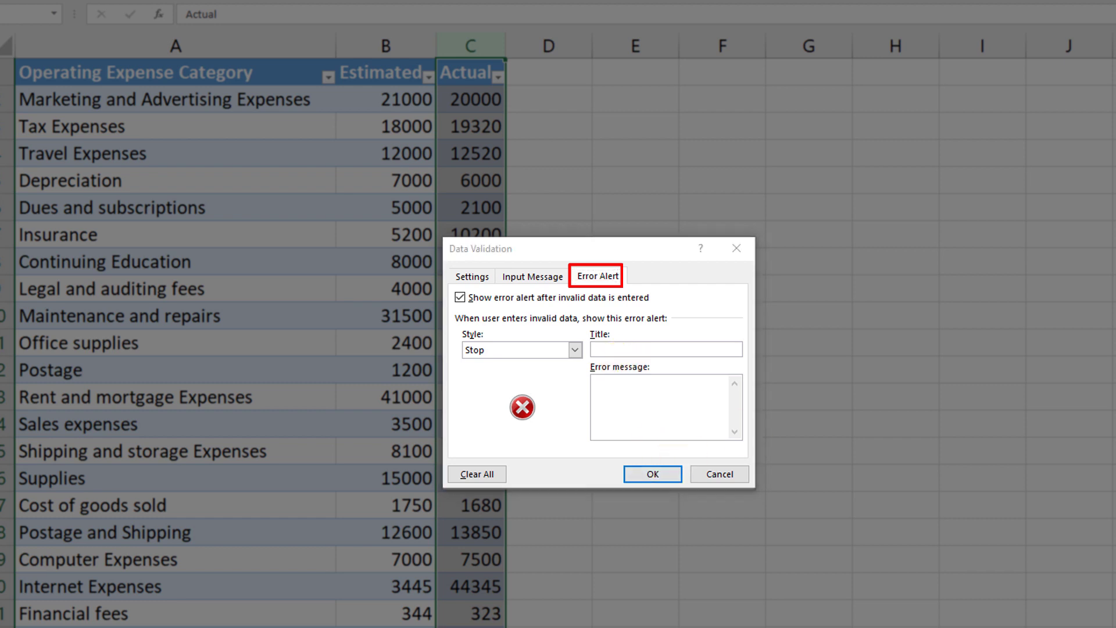
pyautogui.click(476, 281)
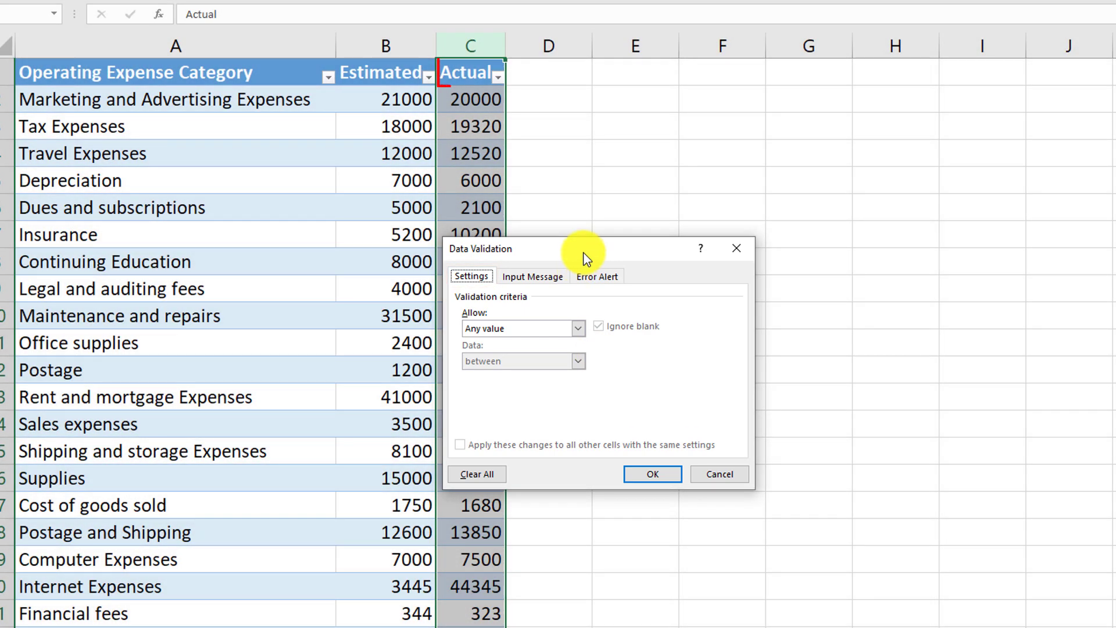
# Step: Restrict the Actual column to whole numbers between 0 and 1000000
pyautogui.moveTo(581, 257); pyautogui.dragTo(783, 225)
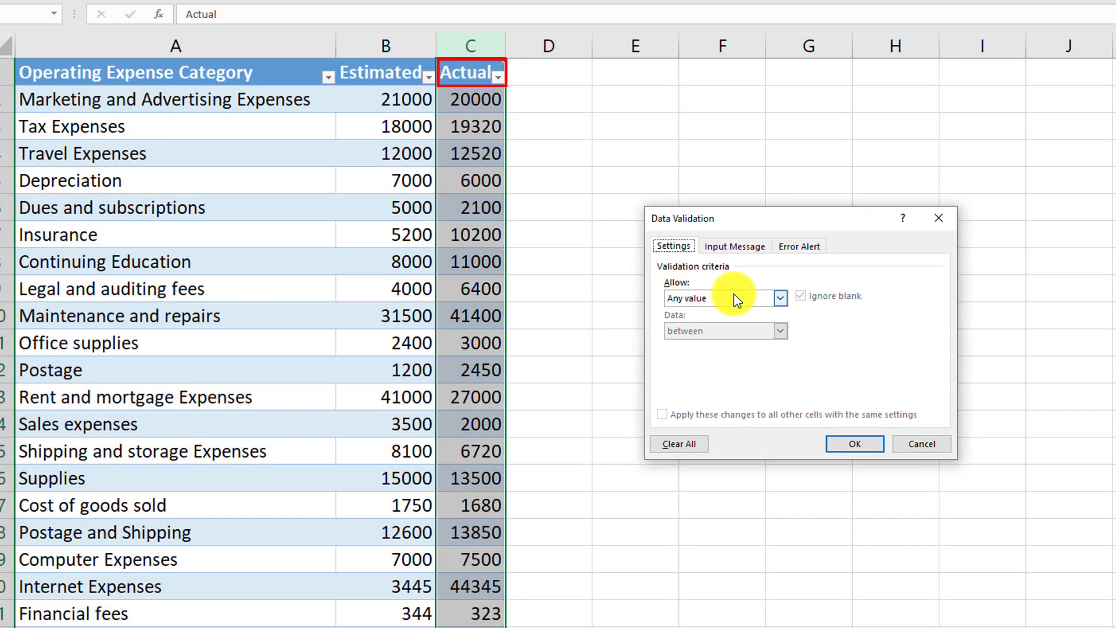
pyautogui.click(779, 298)
pyautogui.click(735, 323)
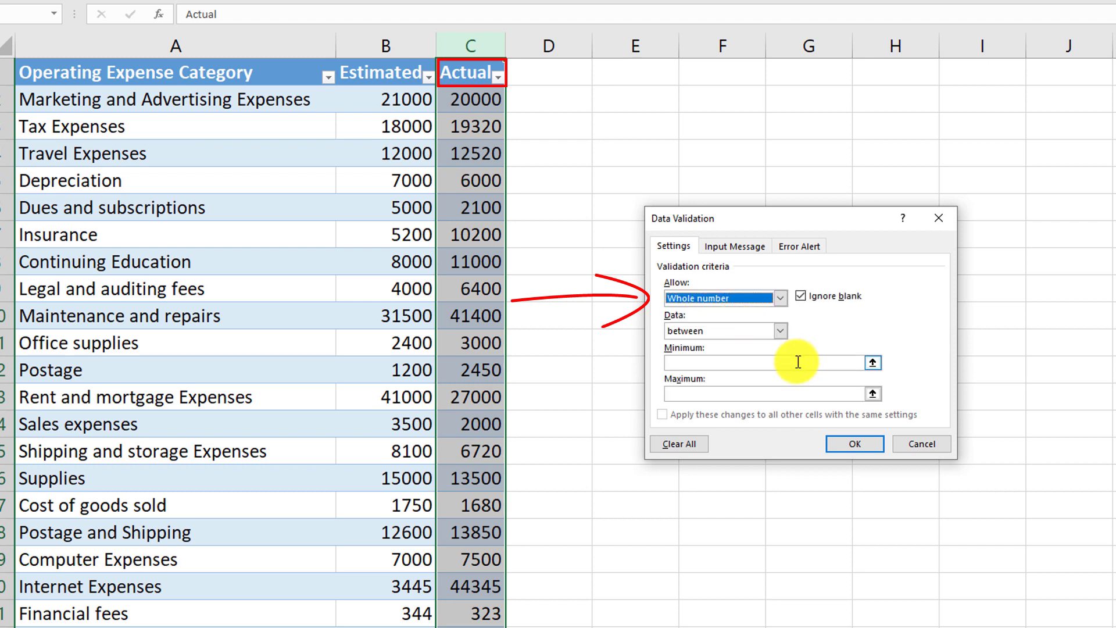
pyautogui.click(673, 362)
pyautogui.write('0')
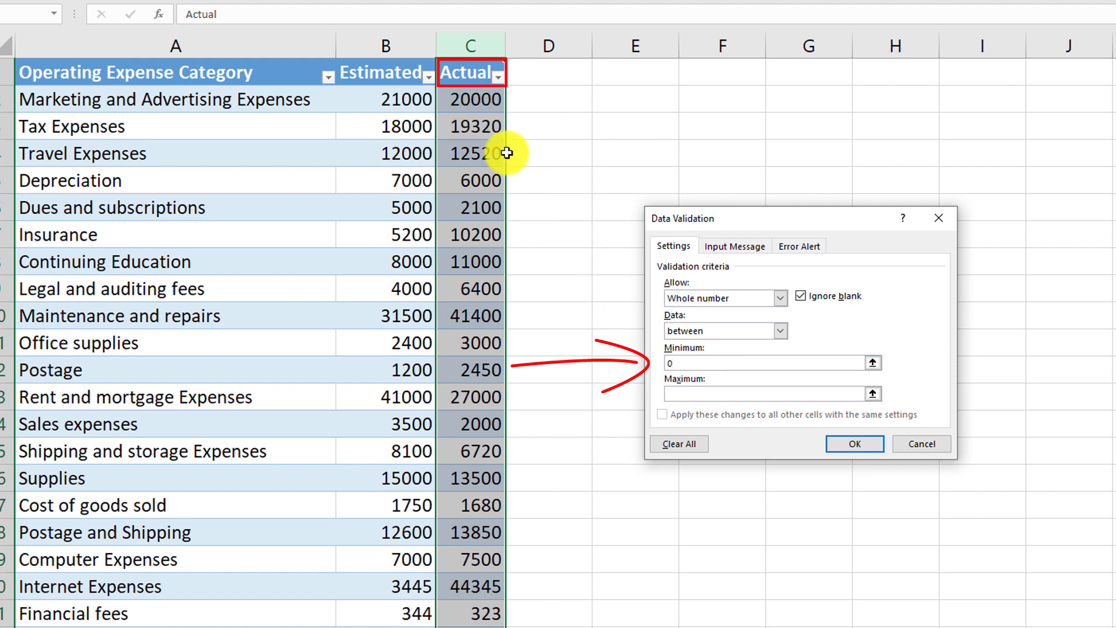
pyautogui.click(689, 396)
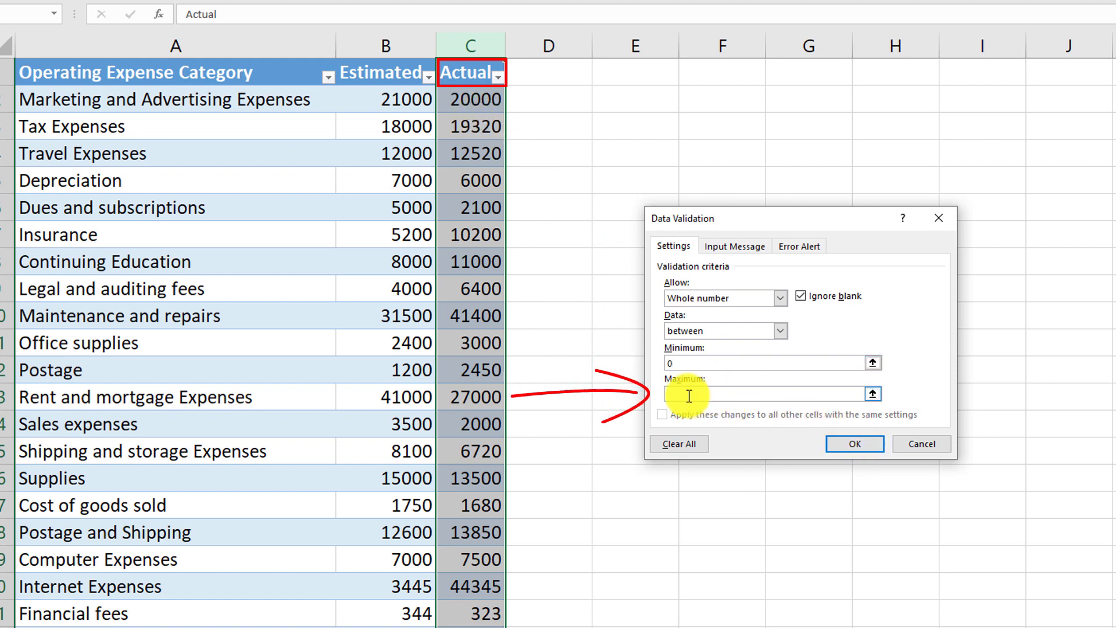
pyautogui.write('1000000')
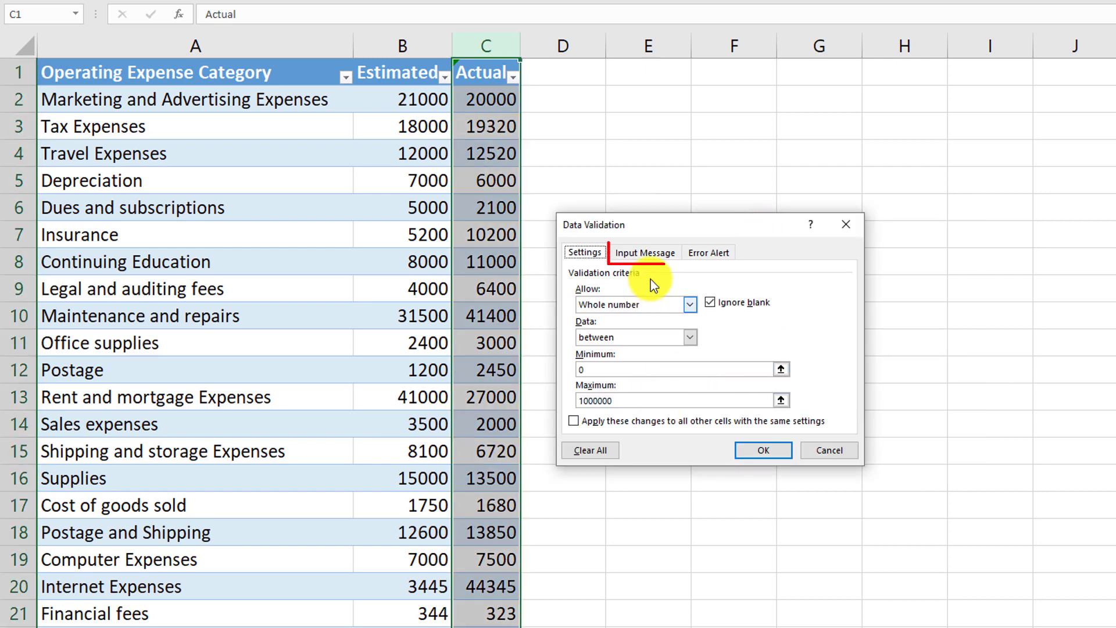
# Step: Add input message 'There are number limits applied' and Stop alert 'Please fix the error', then apply
pyautogui.click(660, 258)
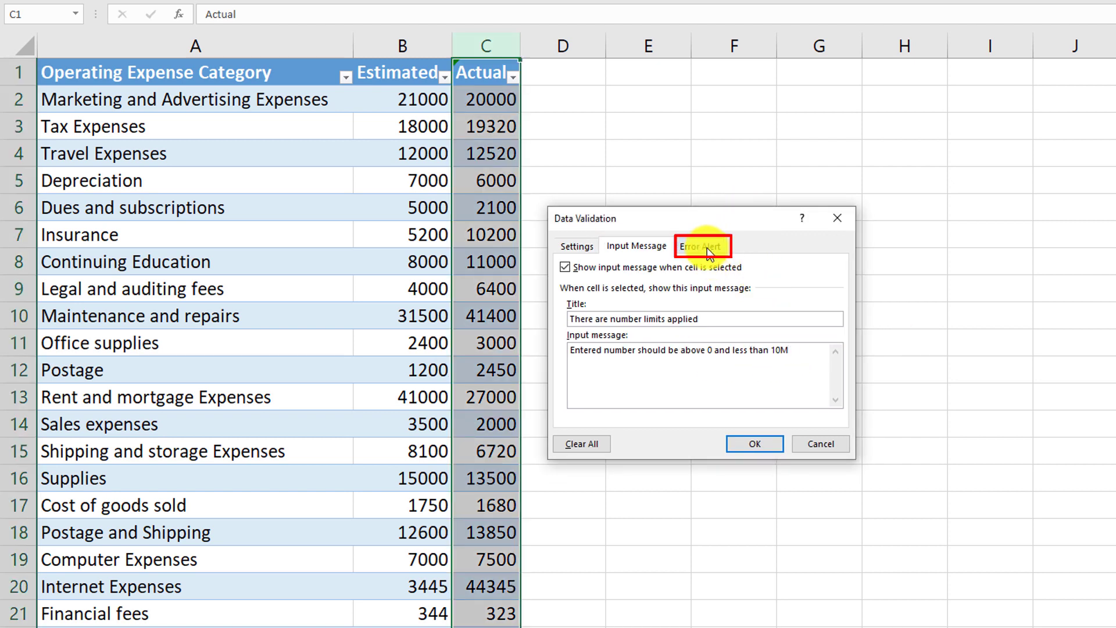
pyautogui.click(708, 252)
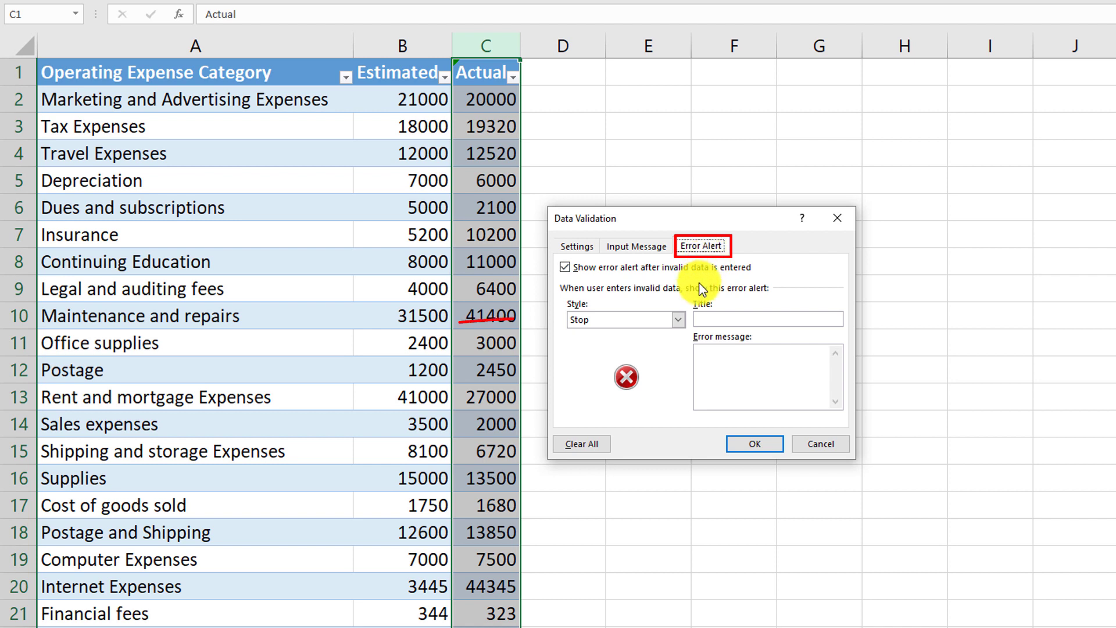
pyautogui.click(678, 320)
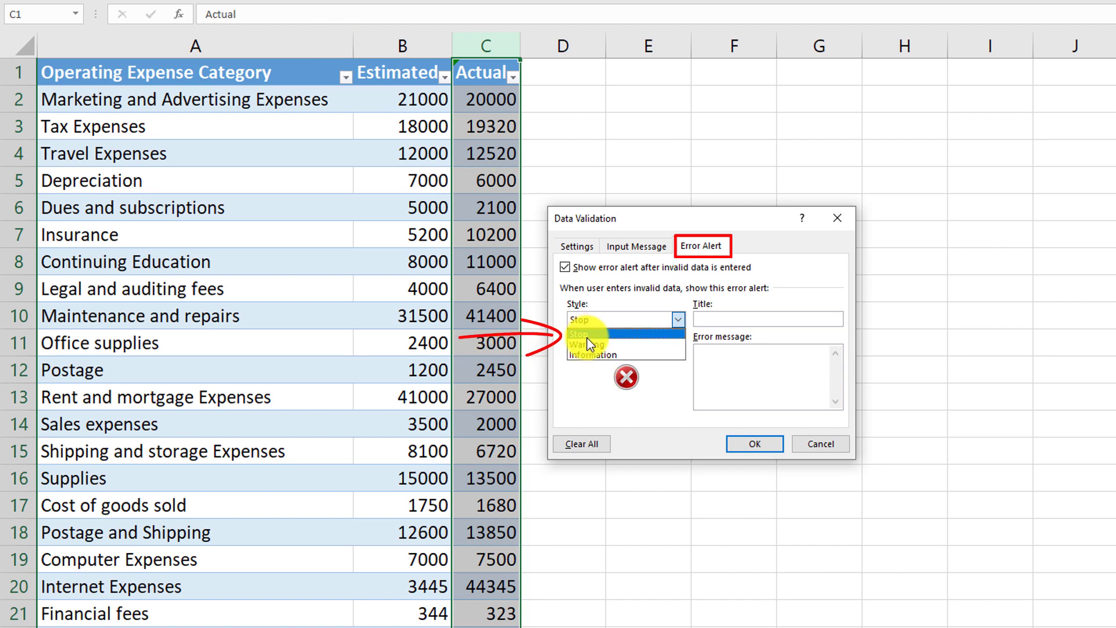
pyautogui.click(587, 335)
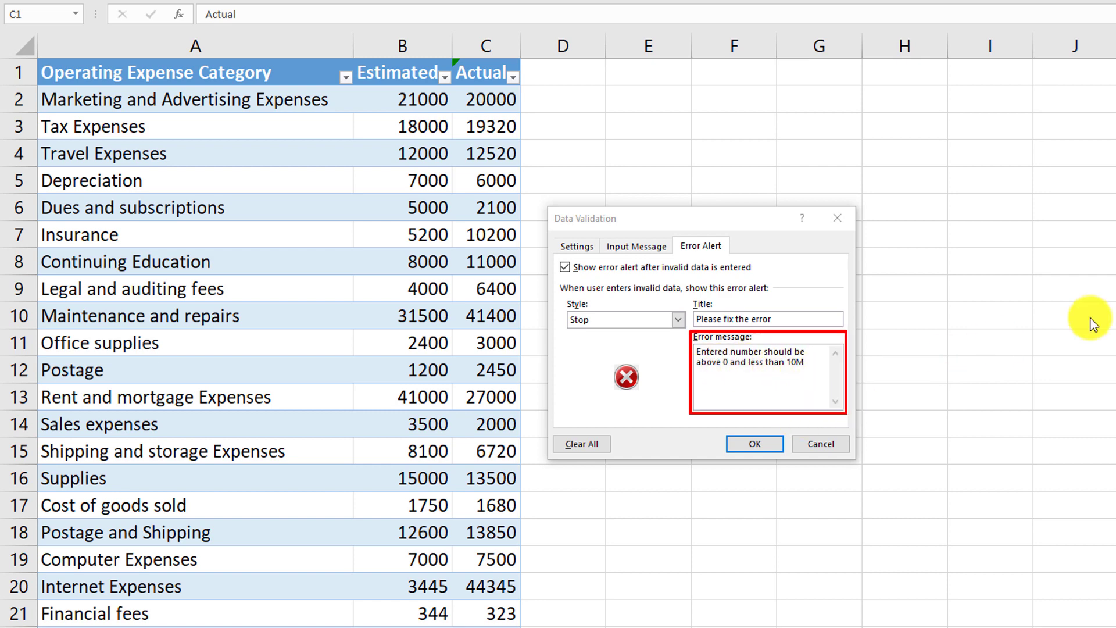
pyautogui.click(756, 444)
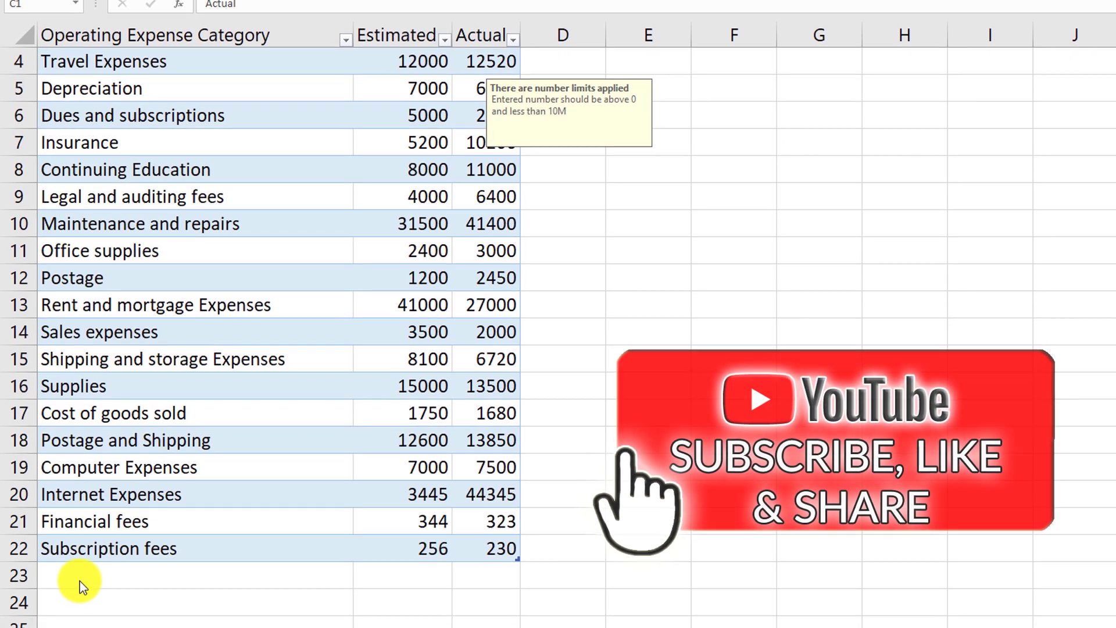
# Step: Add an Other row with Estimated 34 and Actual 33 after a rejected text entry
pyautogui.hotkey('ctrl', 'space')
pyautogui.click(94, 552)
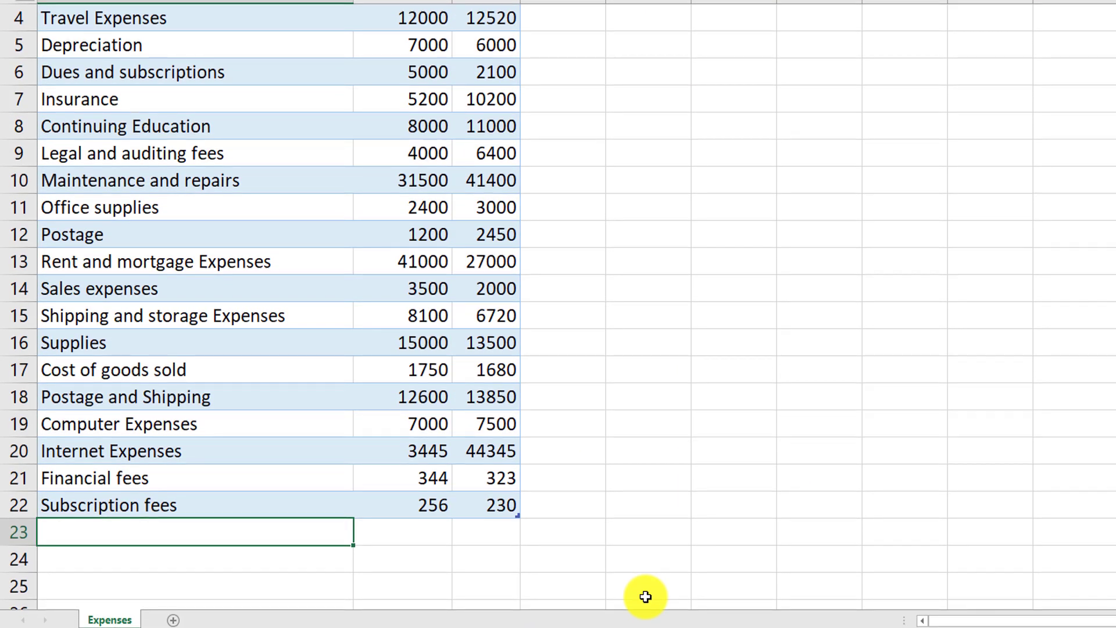
pyautogui.write('Other')
pyautogui.press('Tab')
pyautogui.press('Tab')
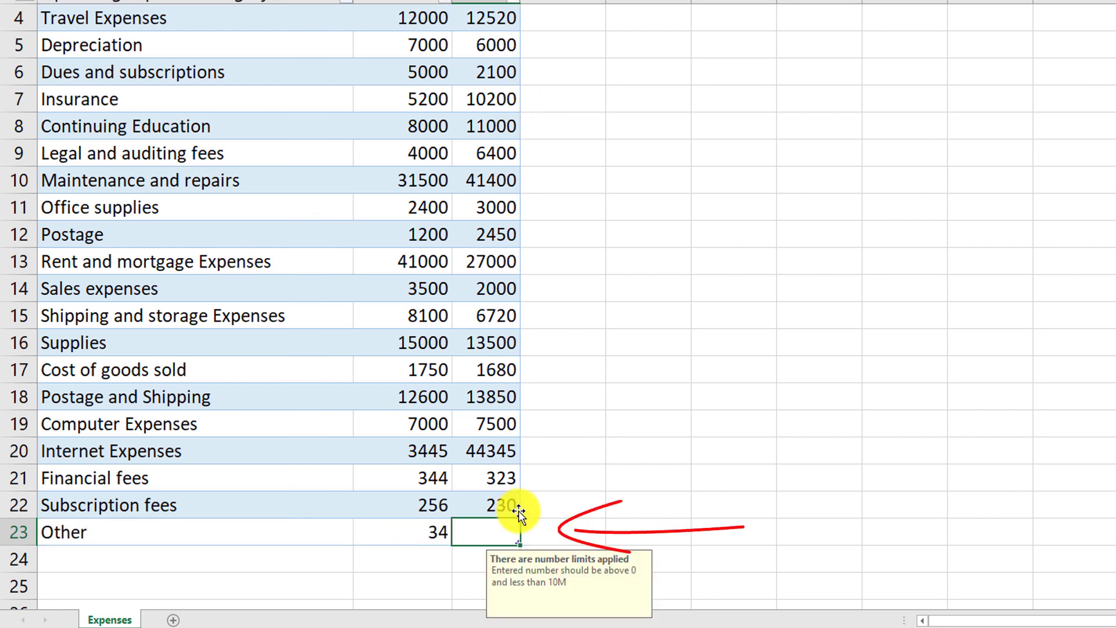
pyautogui.write('wds')
pyautogui.press('Return')
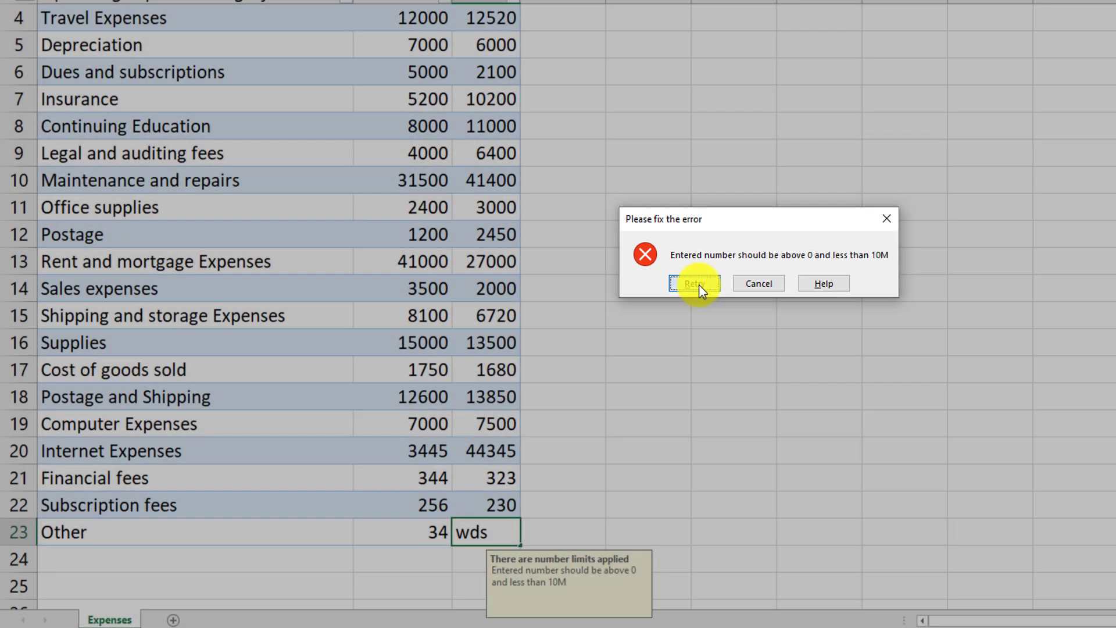
pyautogui.click(697, 284)
pyautogui.click(514, 542)
pyautogui.write('33')
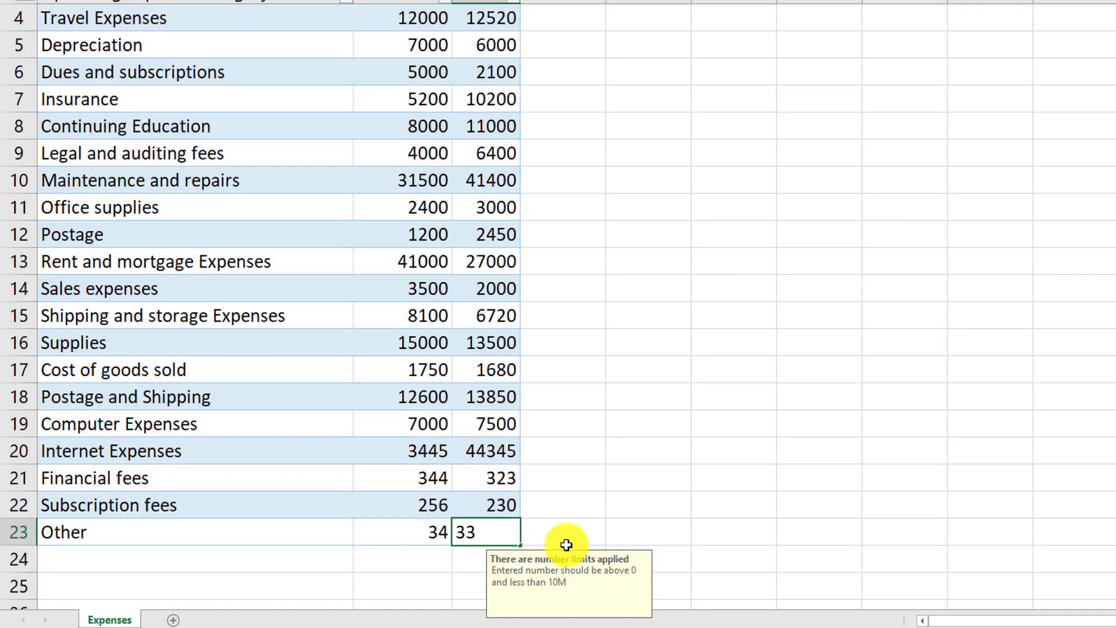
pyautogui.press('Tab')
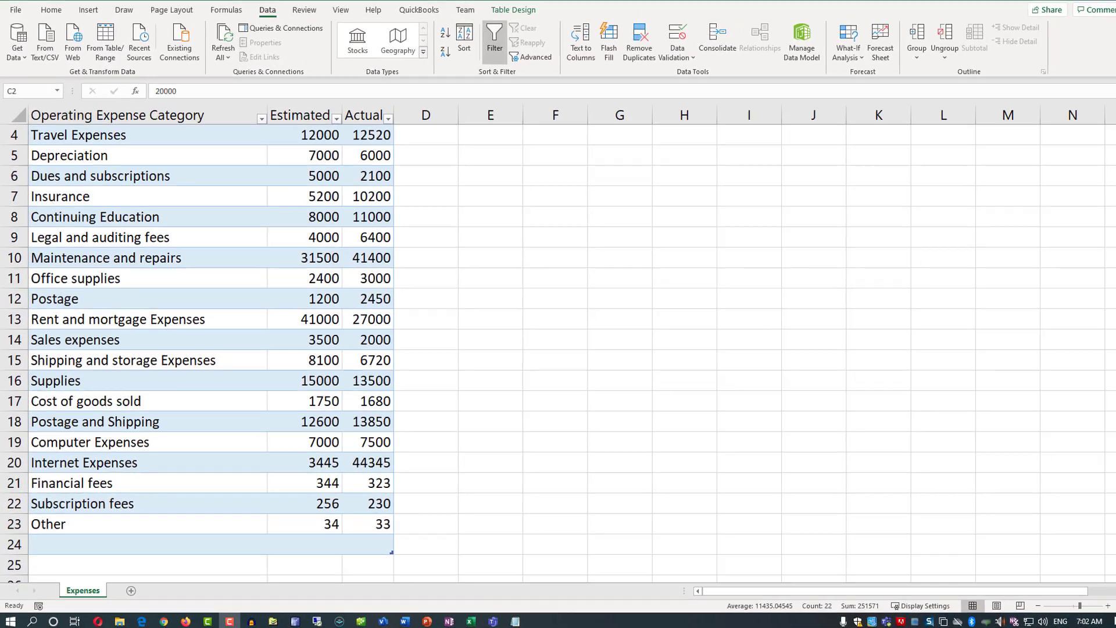
pyautogui.scroll(1, 583, 106)
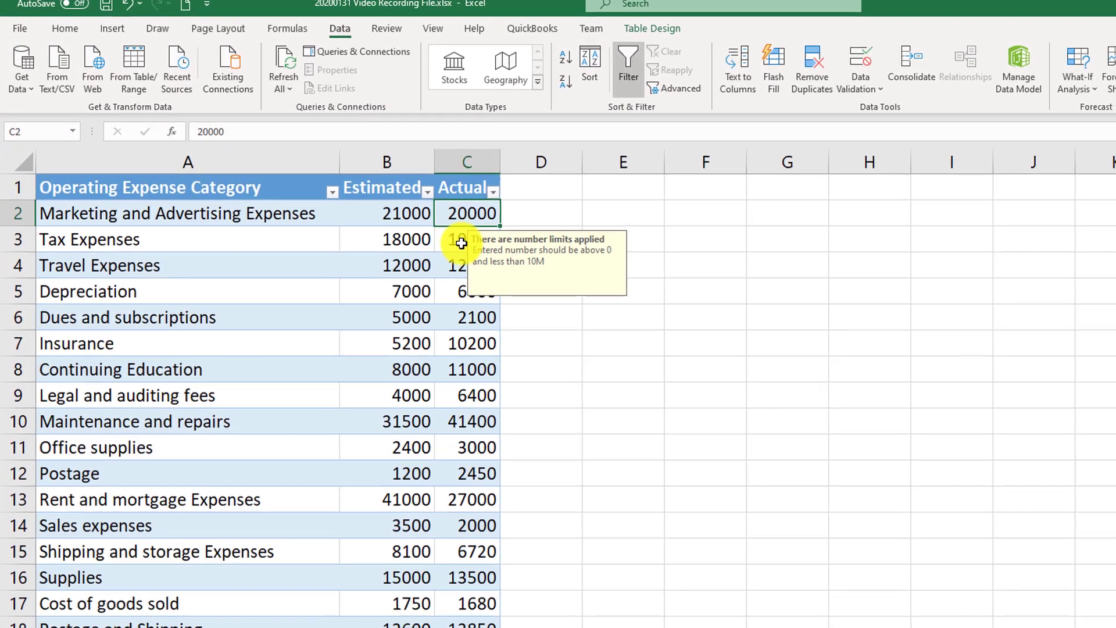
# Step: Open C3's validation rule and clear and disable its input message
pyautogui.click(460, 243)
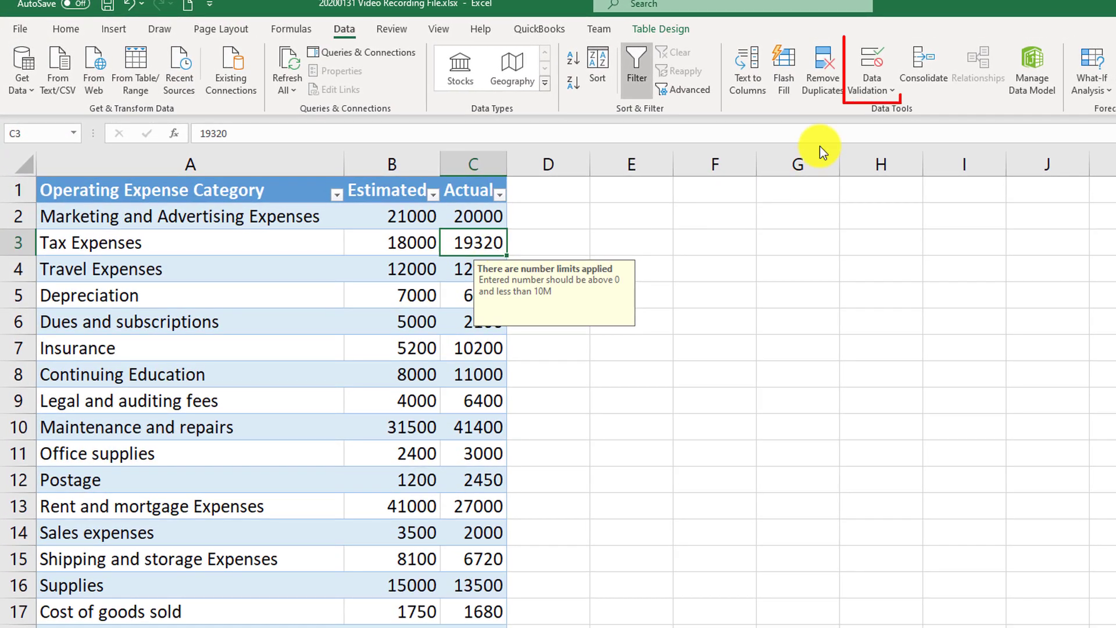
pyautogui.click(872, 68)
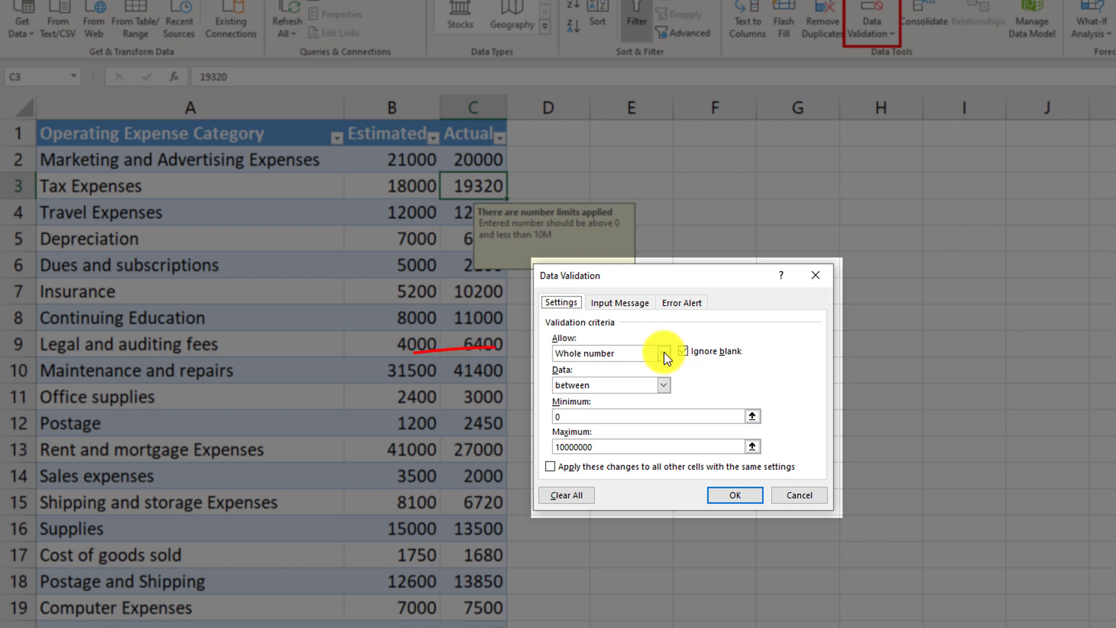
pyautogui.click(664, 352)
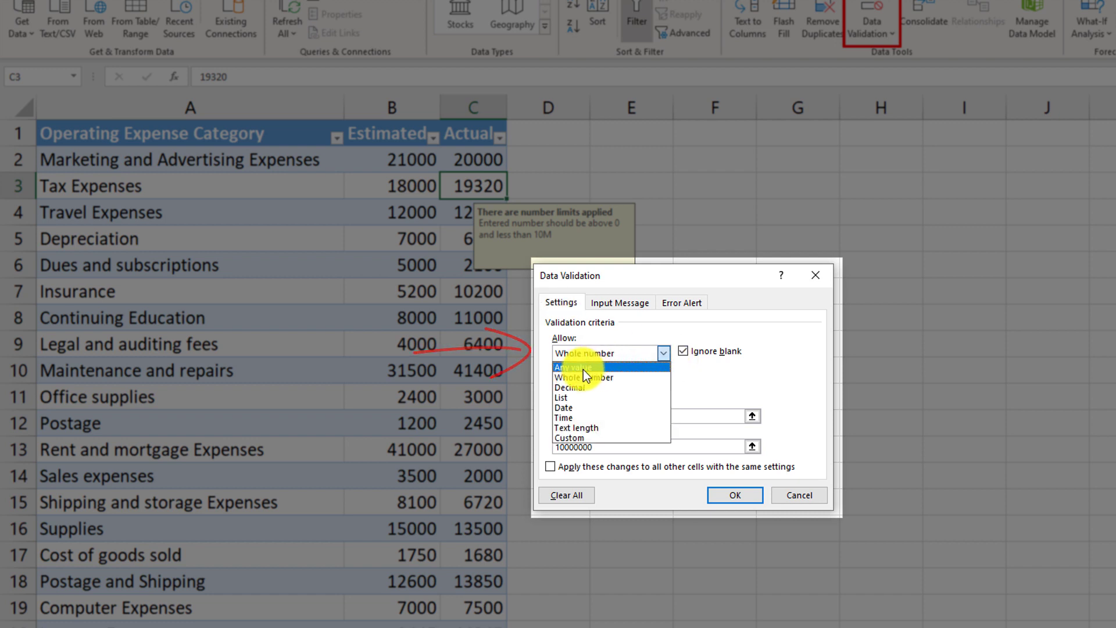
pyautogui.click(624, 307)
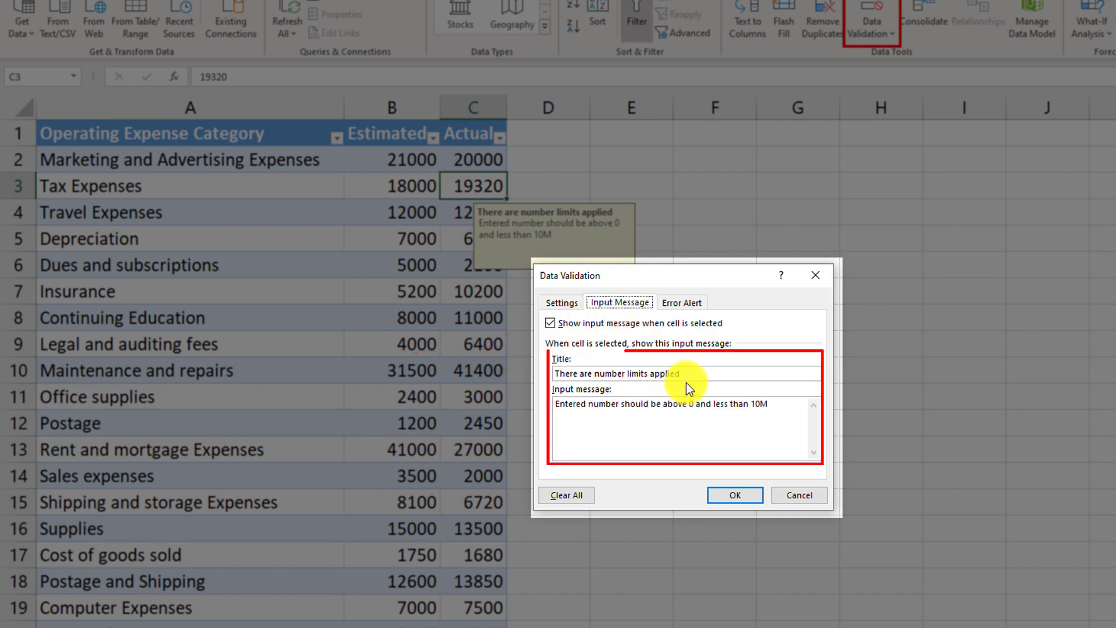
pyautogui.press('Delete')
pyautogui.moveTo(776, 404); pyautogui.dragTo(505, 406)
pyautogui.press('Delete')
pyautogui.click(549, 324)
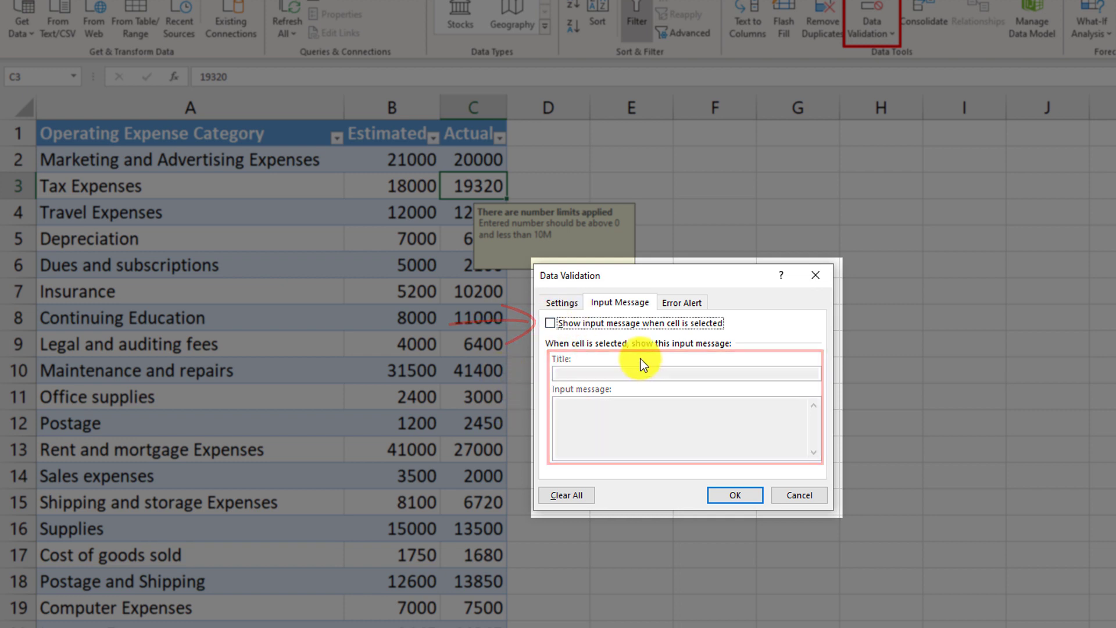
# Step: Clear and disable the error alert, then confirm the validation changes
pyautogui.click(680, 303)
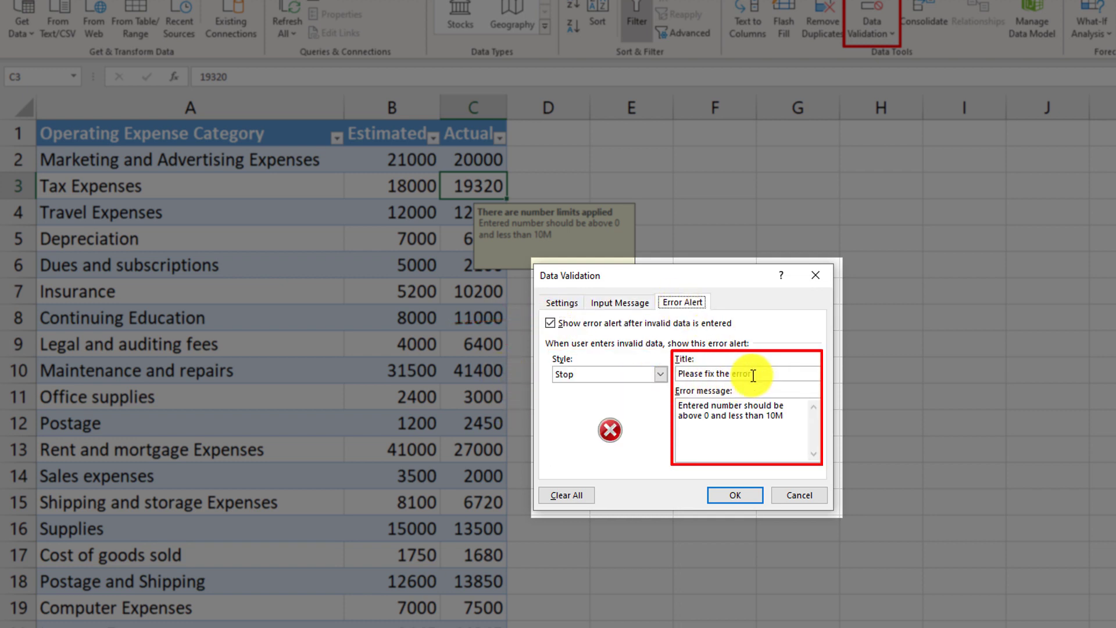
pyautogui.press('Delete')
pyautogui.moveTo(781, 416); pyautogui.dragTo(623, 394)
pyautogui.press('Delete')
pyautogui.click(551, 323)
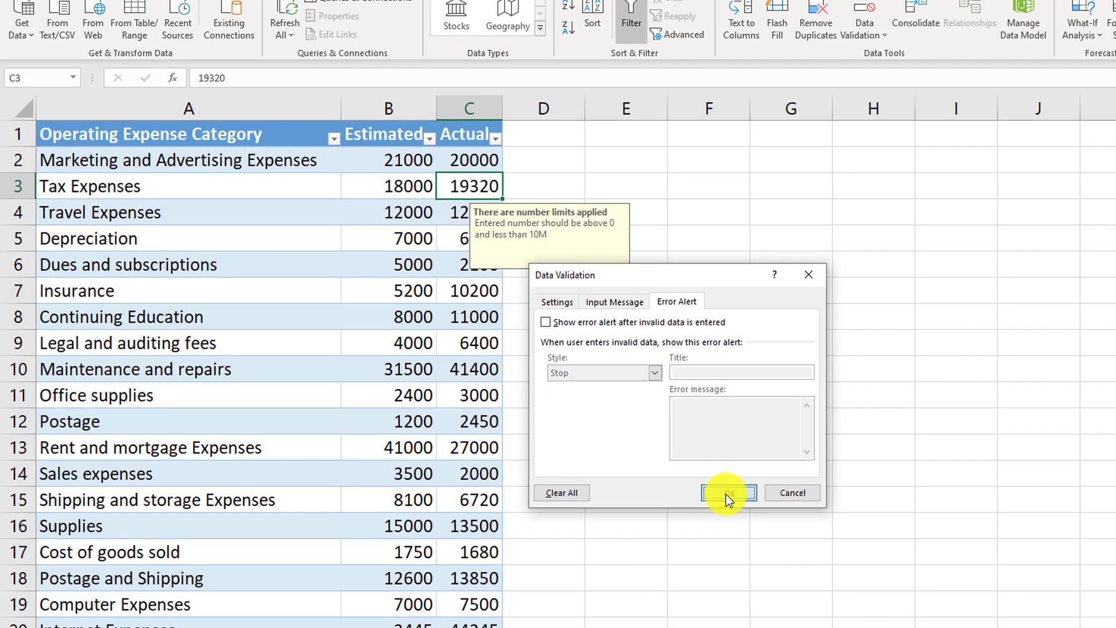
pyautogui.click(735, 494)
pyautogui.scroll(-1, 456, 416)
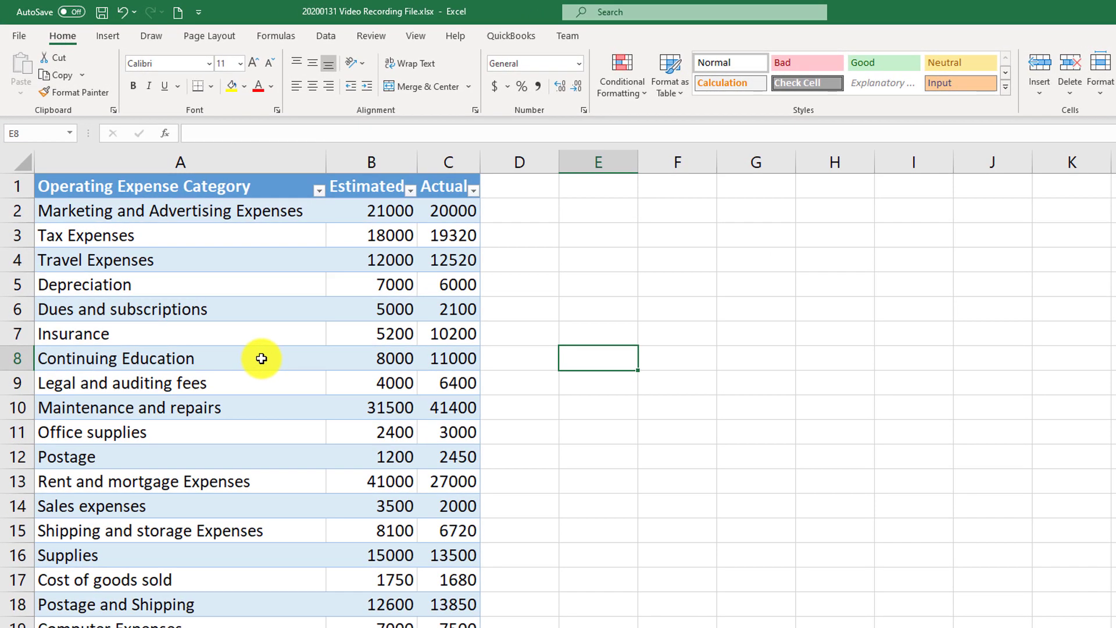
# Step: Toggle the expense table's Header Row and Banded Rows off and back on
pyautogui.click(261, 359)
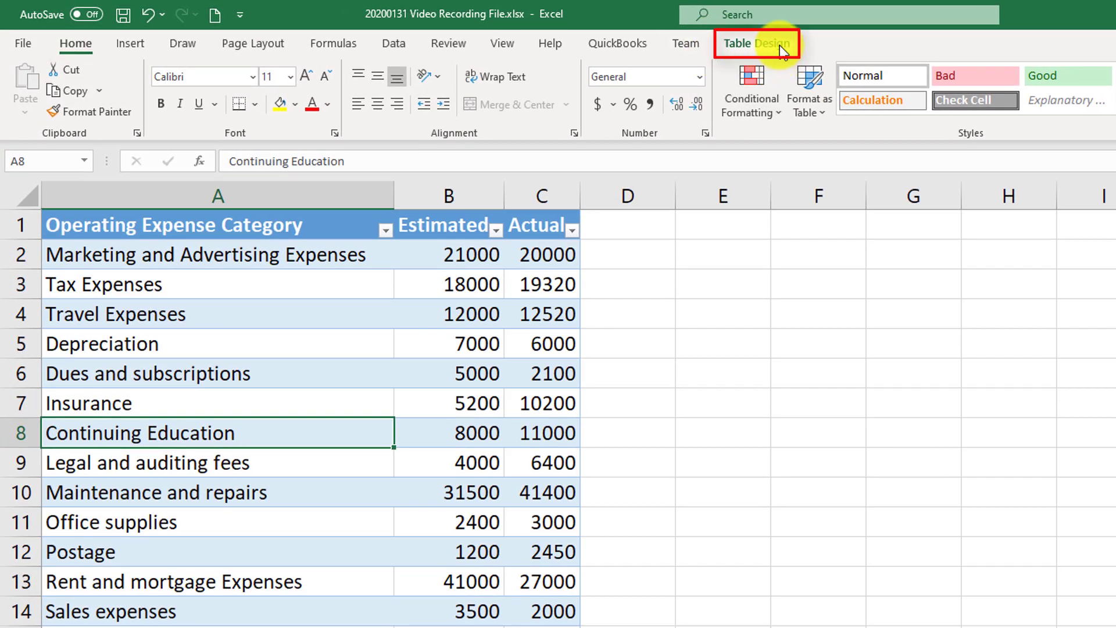
pyautogui.click(766, 50)
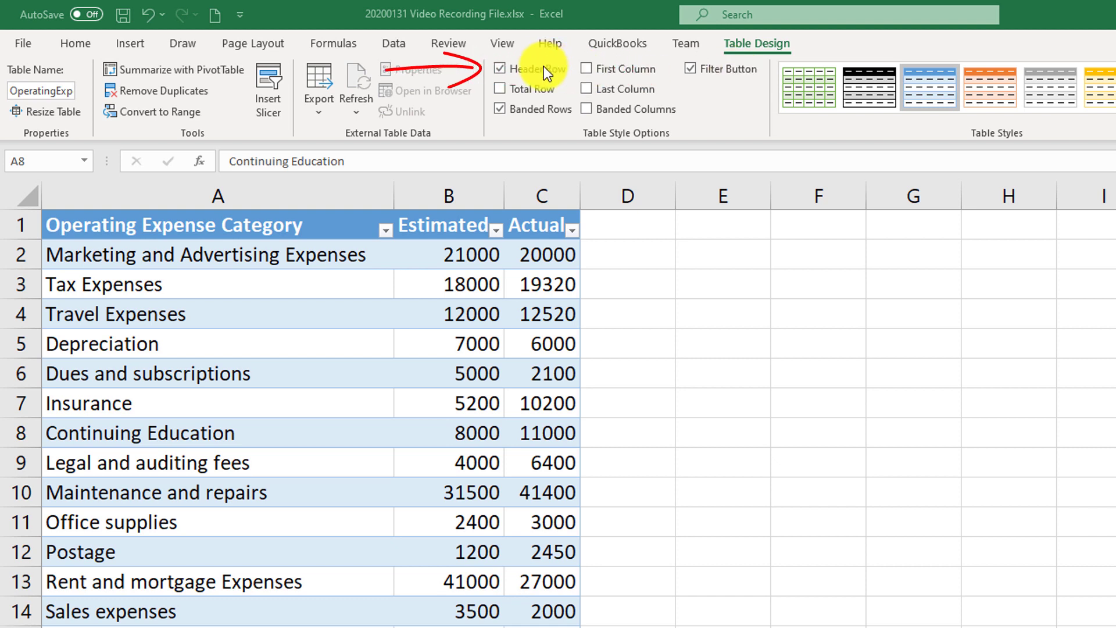
pyautogui.click(500, 69)
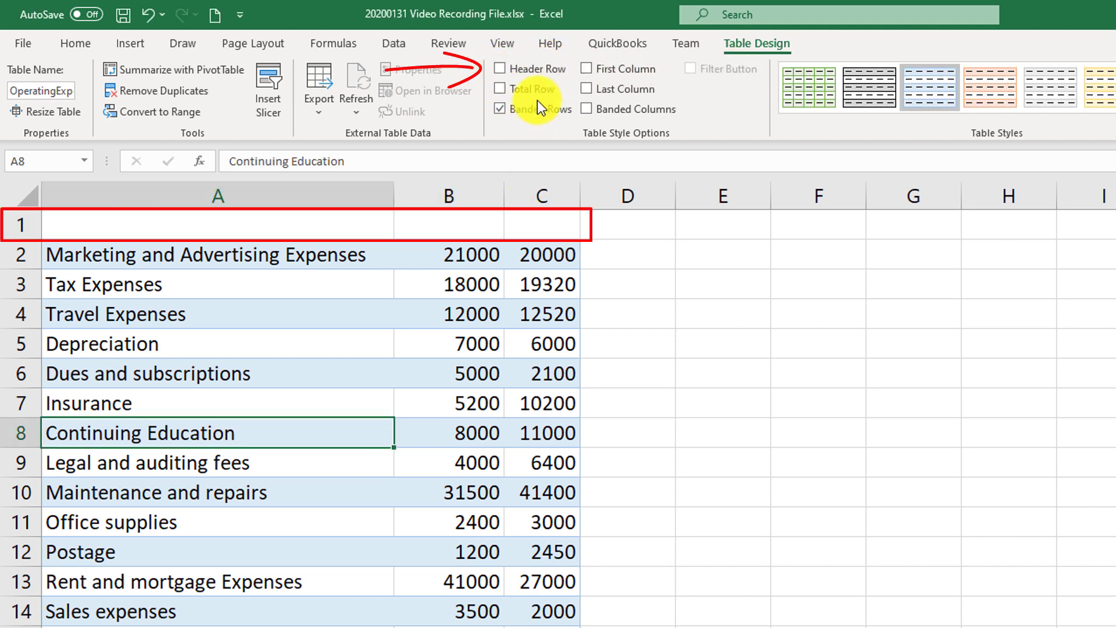
pyautogui.click(502, 68)
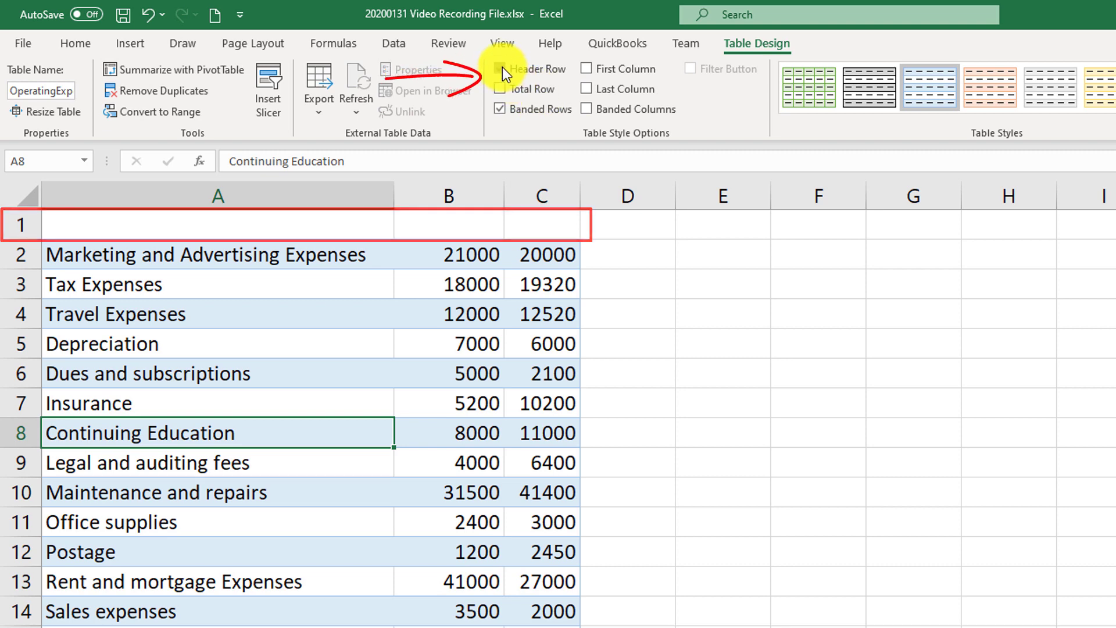
pyautogui.click(504, 111)
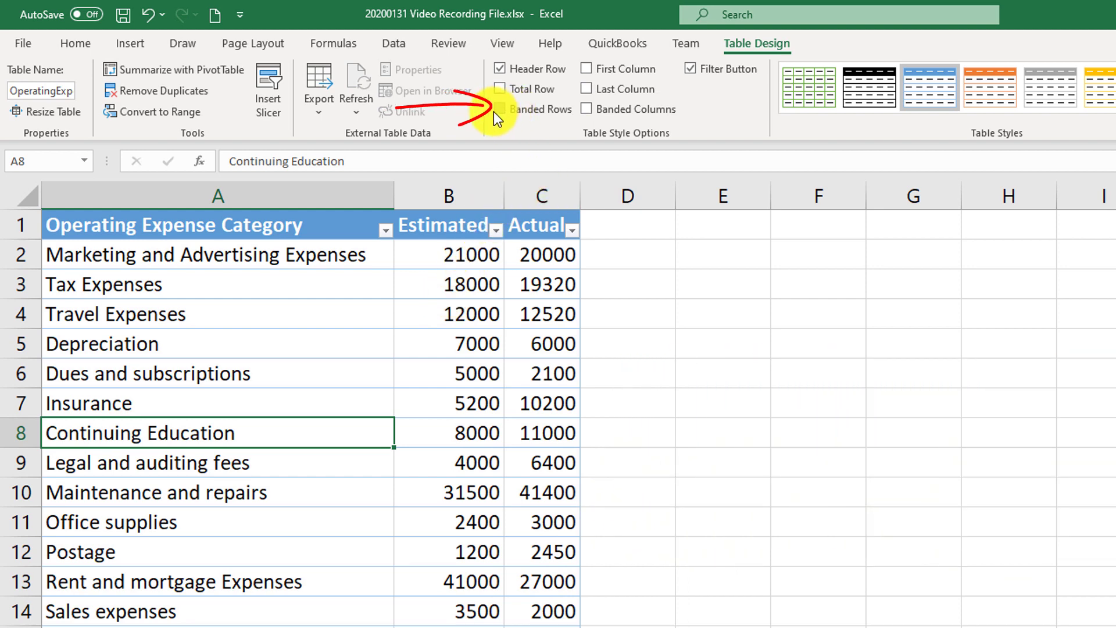
pyautogui.click(499, 109)
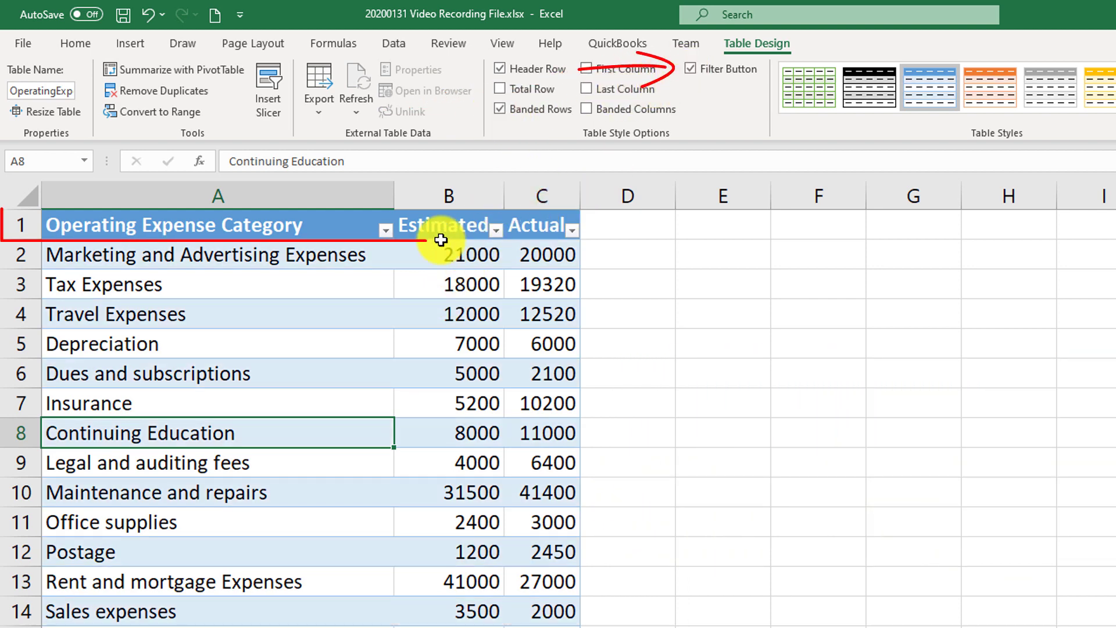
# Step: Restore the header filter arrows and preview the Actual column's filter dropdown
pyautogui.click(692, 69)
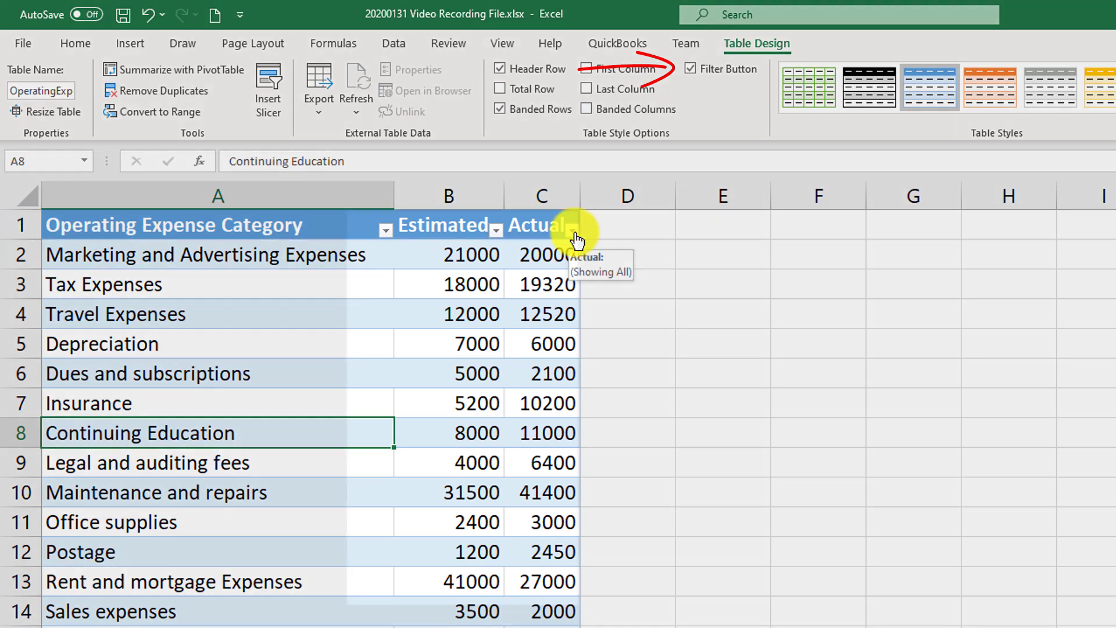
pyautogui.click(573, 231)
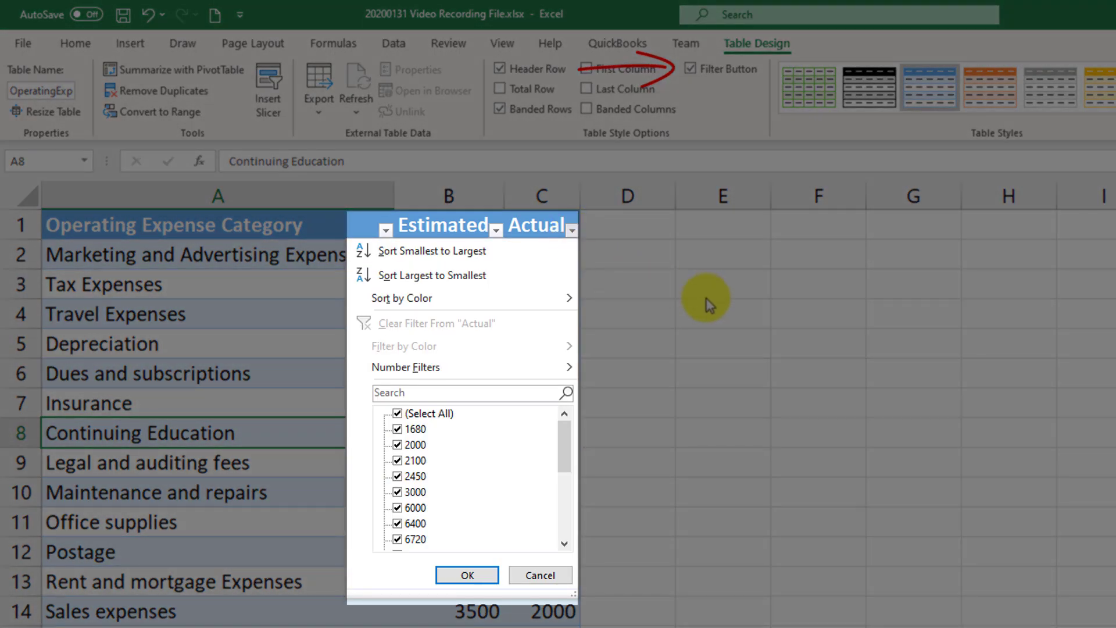
pyautogui.press('Escape')
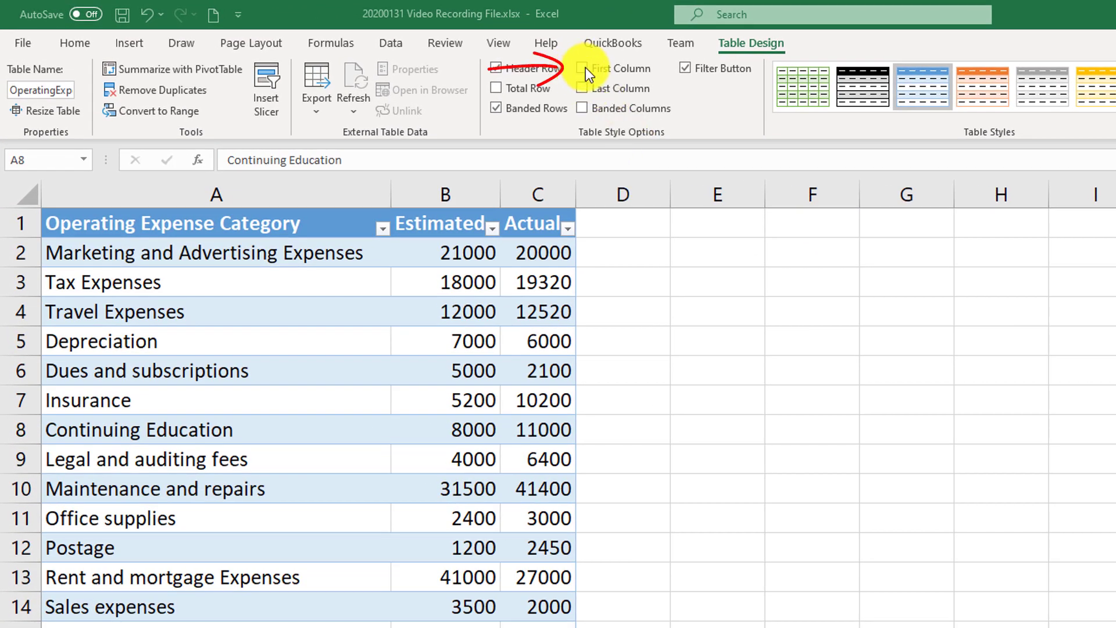
# Step: Try and undo First and Last Column bolding, then switch banded rows to banded columns
pyautogui.click(586, 68)
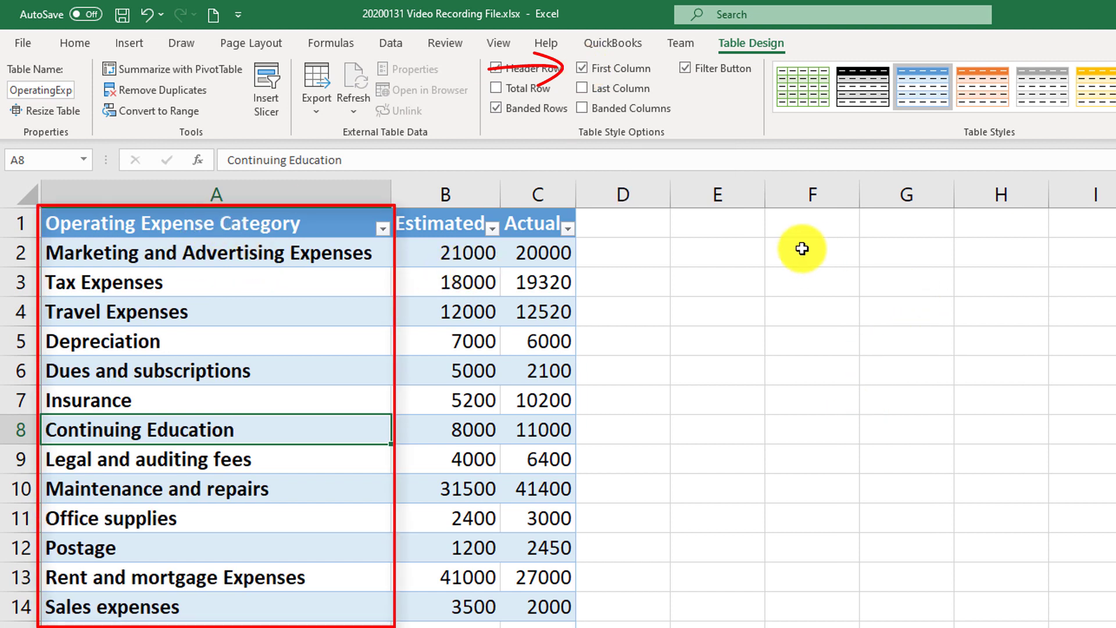
pyautogui.click(583, 69)
pyautogui.click(581, 89)
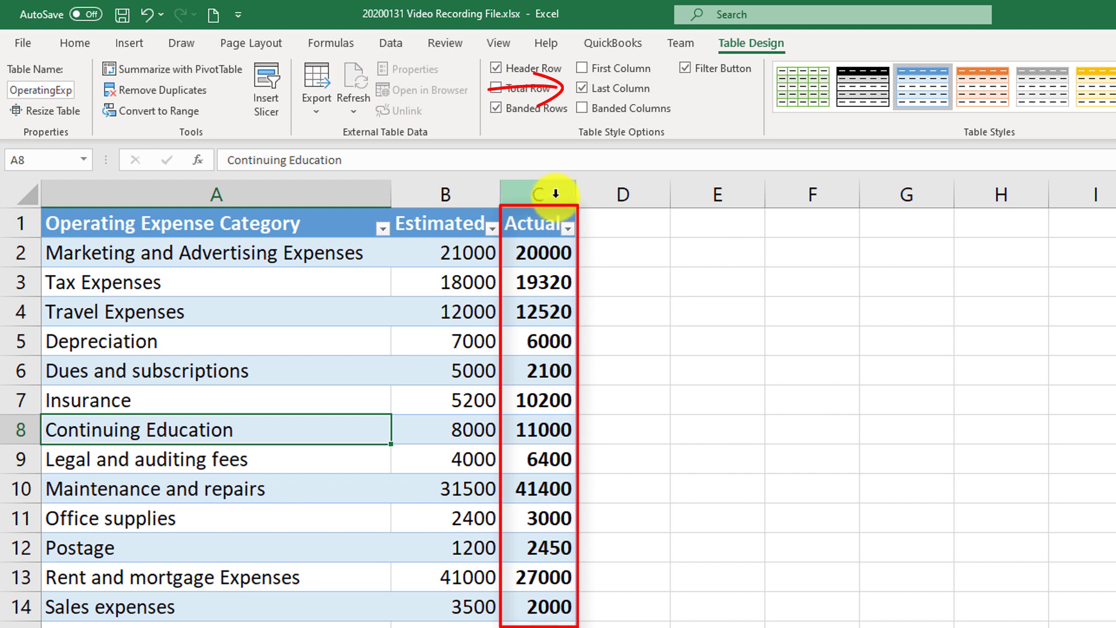
pyautogui.click(579, 88)
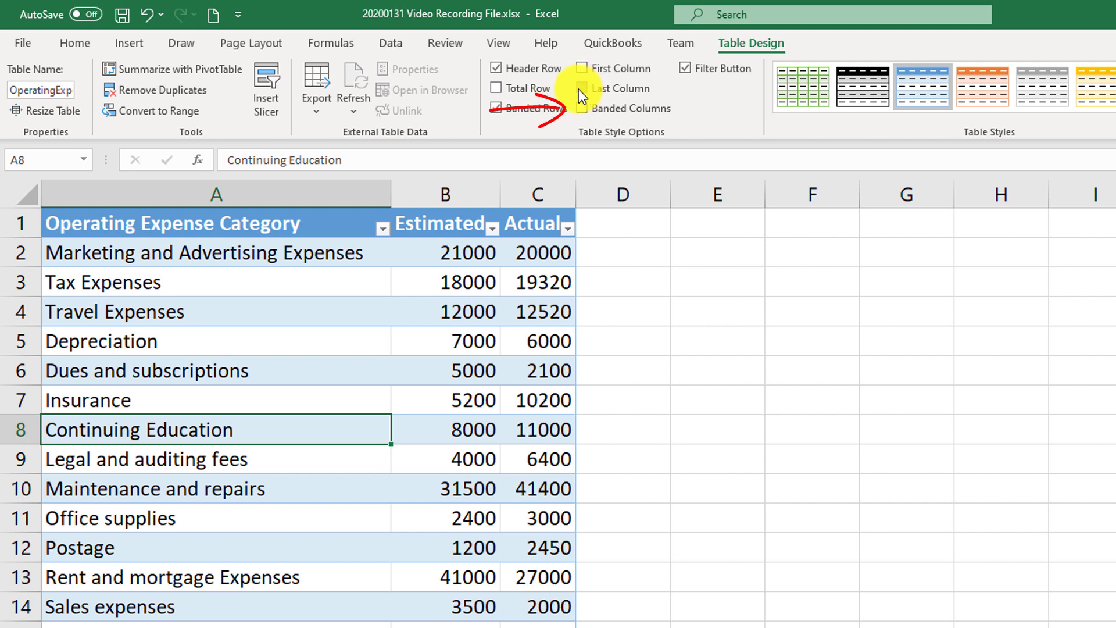
pyautogui.click(583, 108)
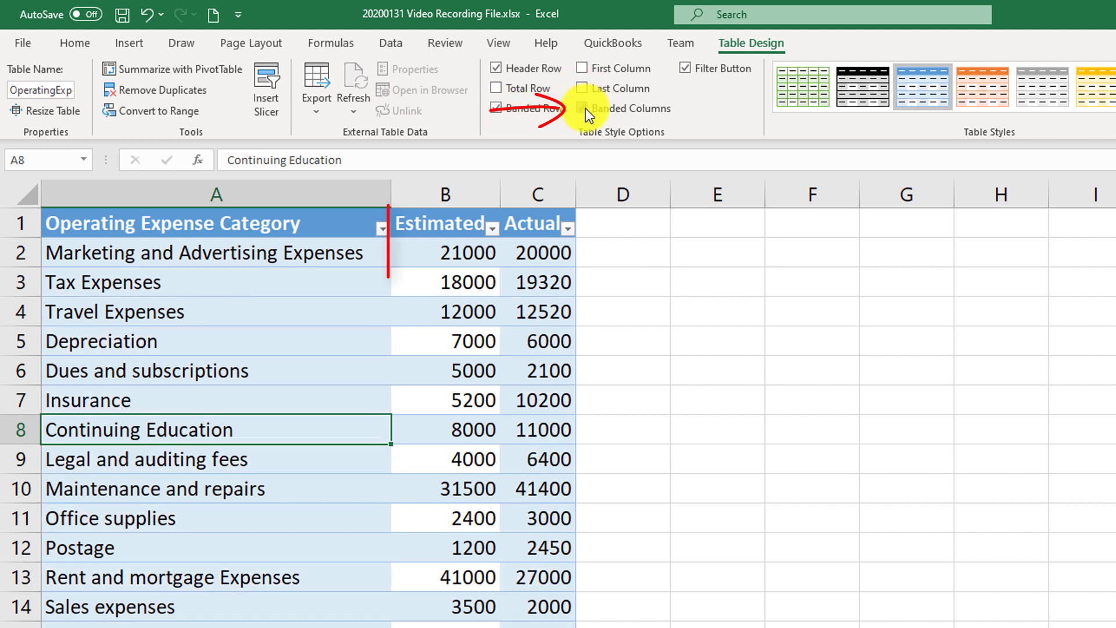
pyautogui.click(498, 110)
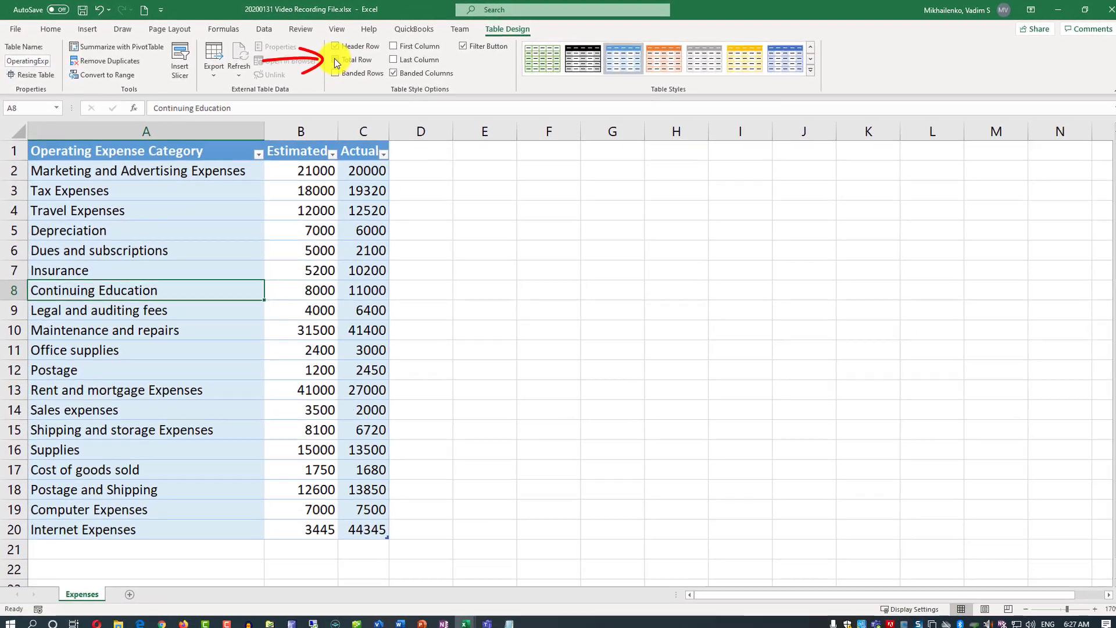
# Step: Add a Subscription fees row (Estimated 256, Actual 230) below Financial fees
pyautogui.click(396, 70)
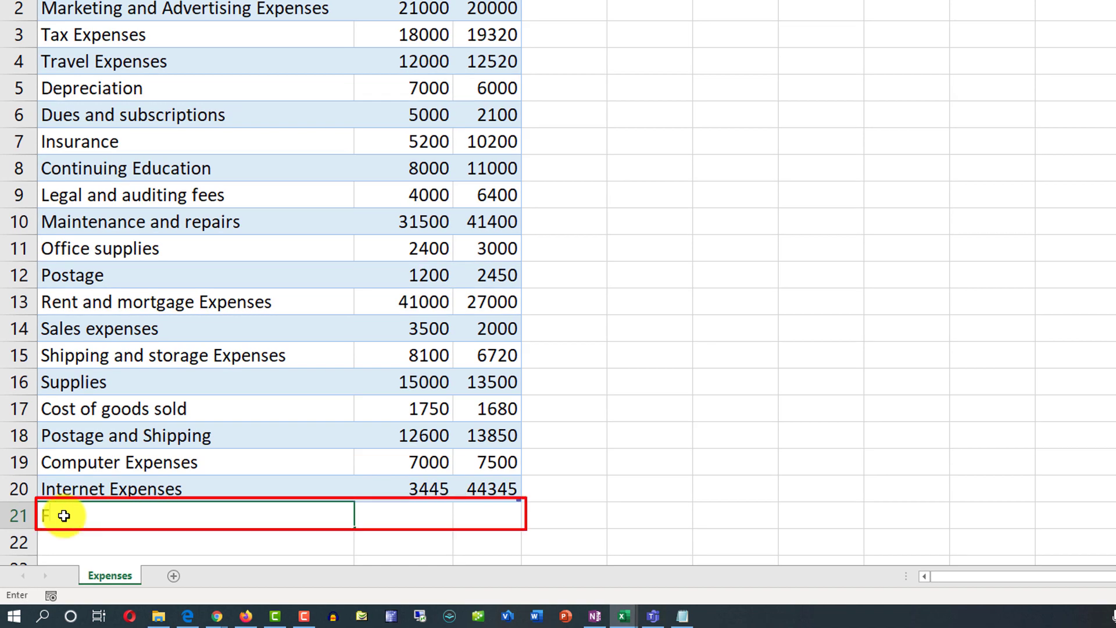
pyautogui.press('Down')
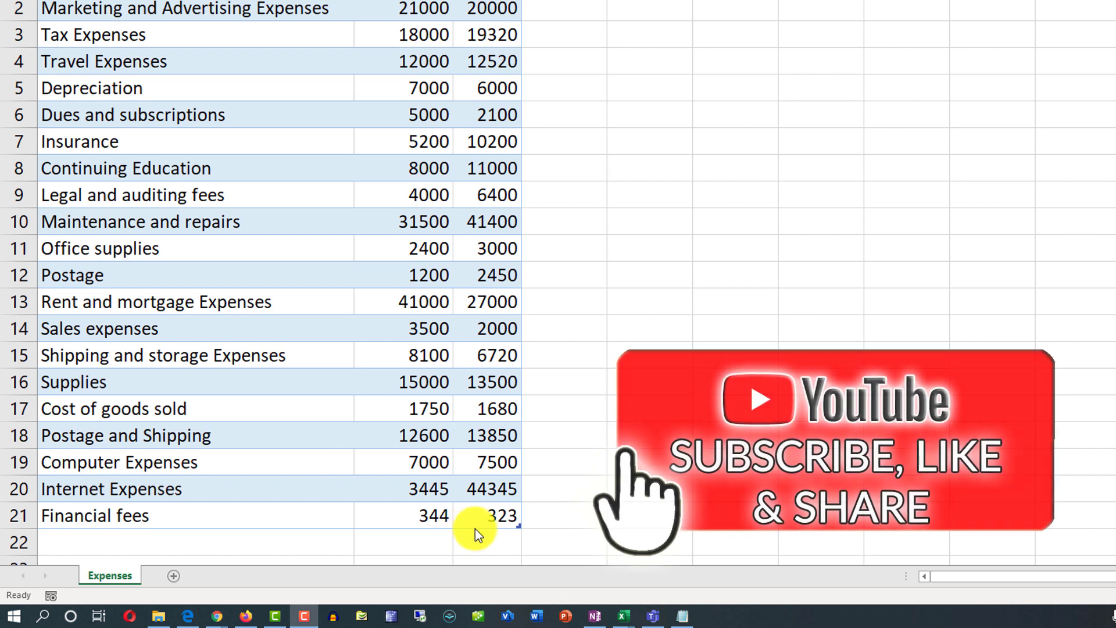
pyautogui.click(505, 516)
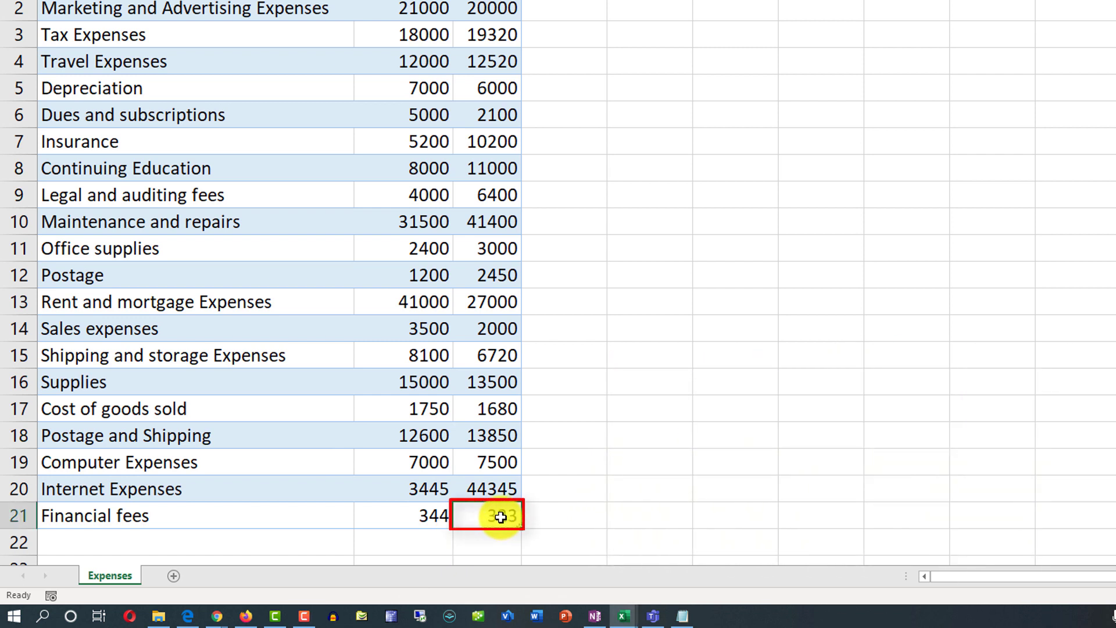
pyautogui.press('Tab')
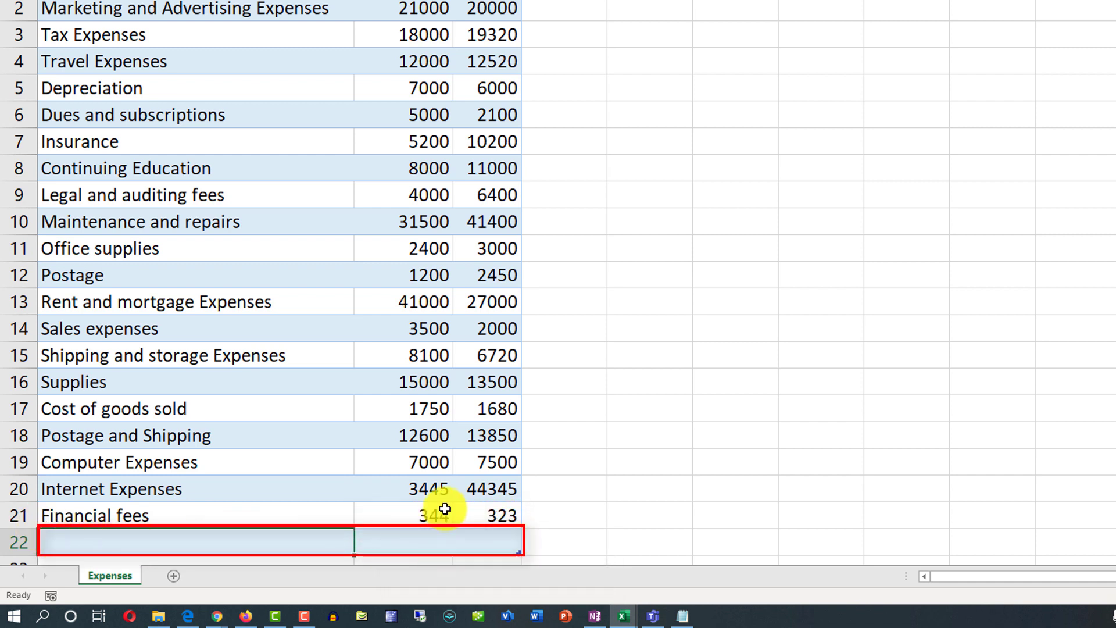
pyautogui.write('Subscription f')
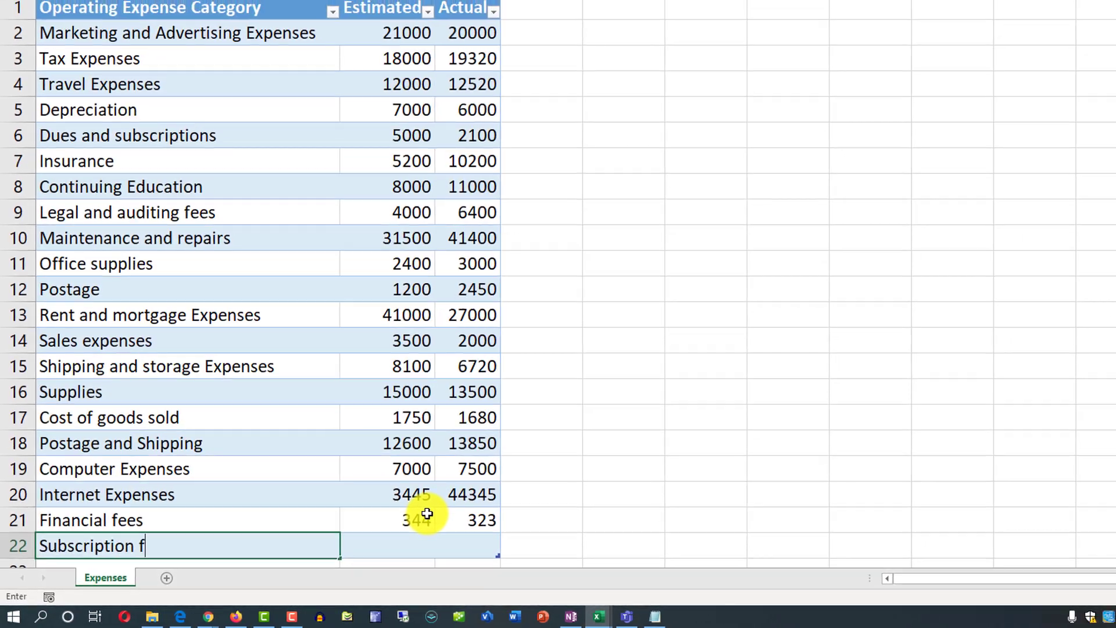
pyautogui.write('ees')
pyautogui.press('Tab')
pyautogui.write('256')
pyautogui.press('Tab')
pyautogui.write('230')
pyautogui.press('Return')
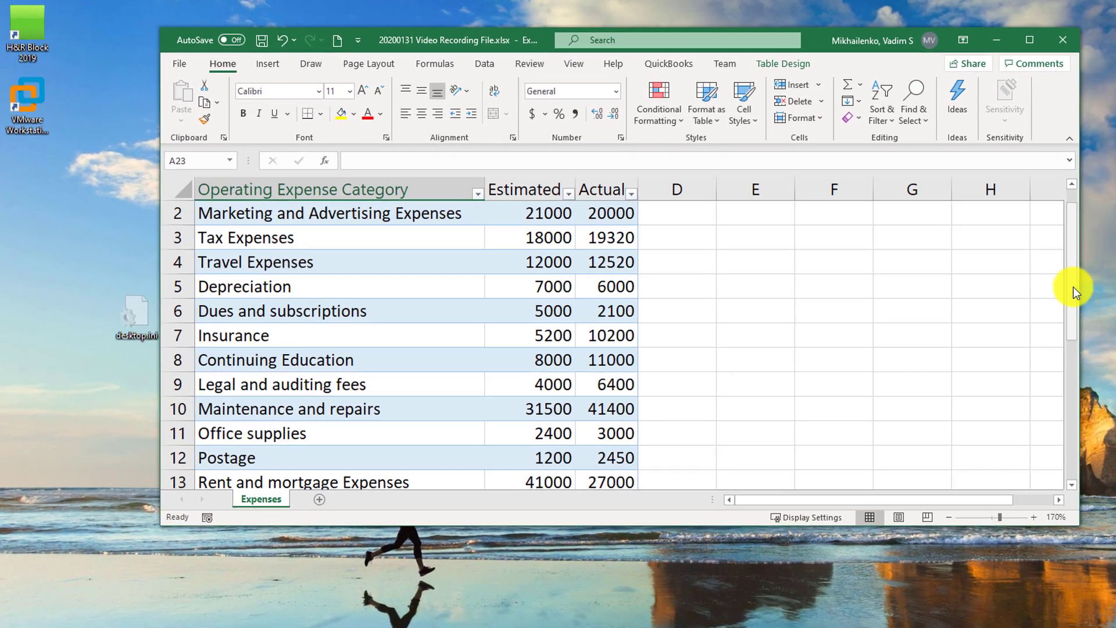
pyautogui.scroll(-1, 1072, 287)
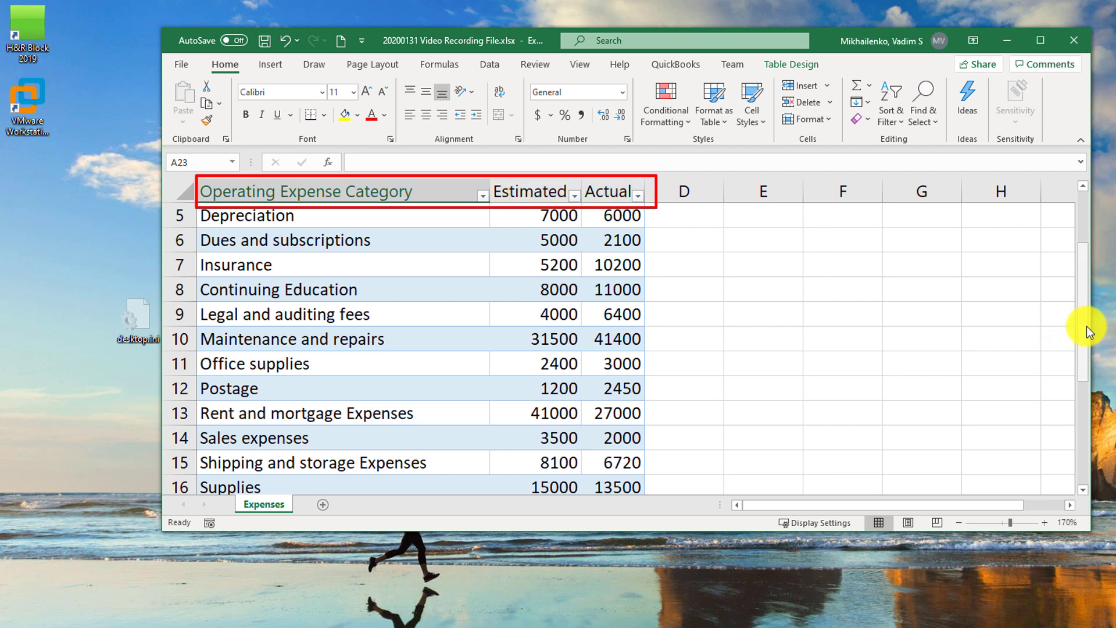
pyautogui.moveTo(1086, 317); pyautogui.dragTo(1091, 245)
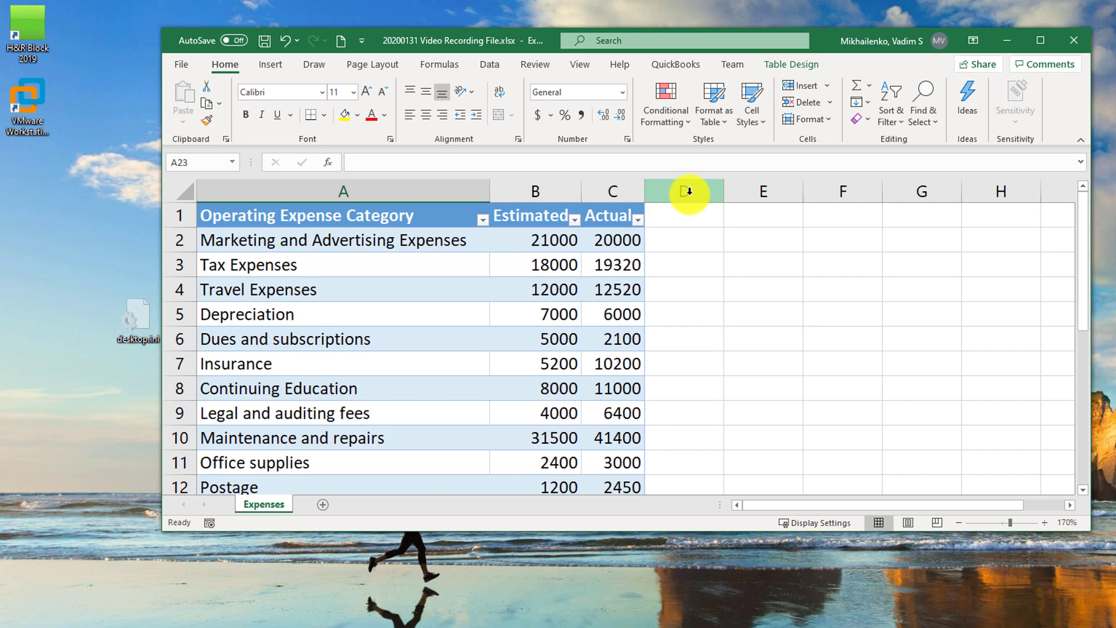
pyautogui.scroll(-1, 1075, 279)
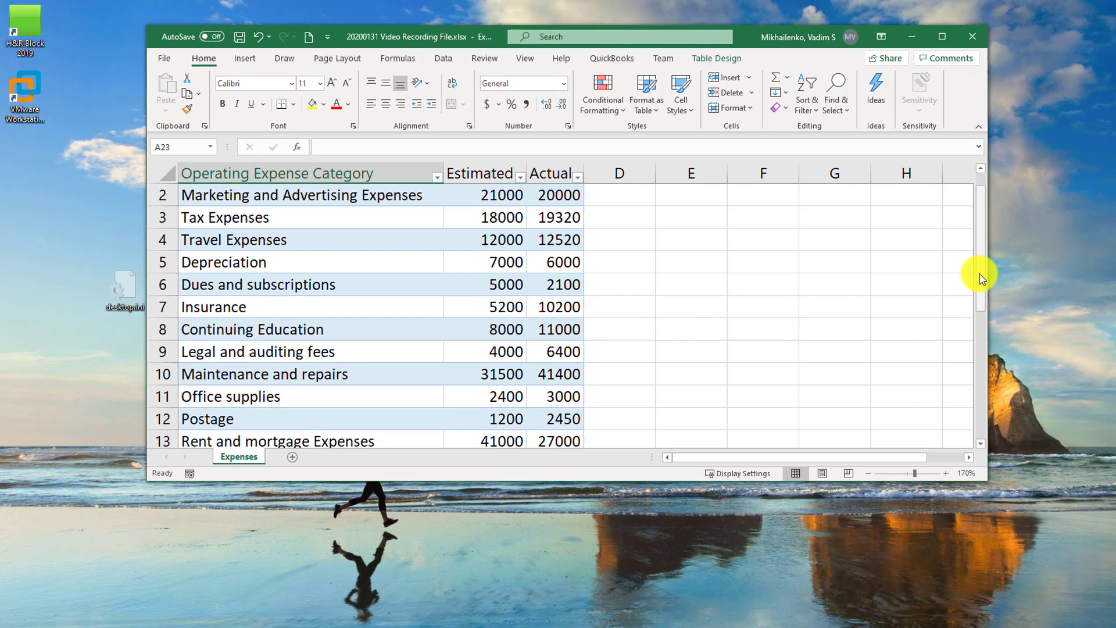
# Step: Bring the Monthly company budget workbook's currency-formatted operating expense table into view
pyautogui.moveTo(1018, 295)
pyautogui.mouseDown()
pyautogui.moveTo(880, 342)
pyautogui.moveTo(881, 370)
pyautogui.mouseUp()
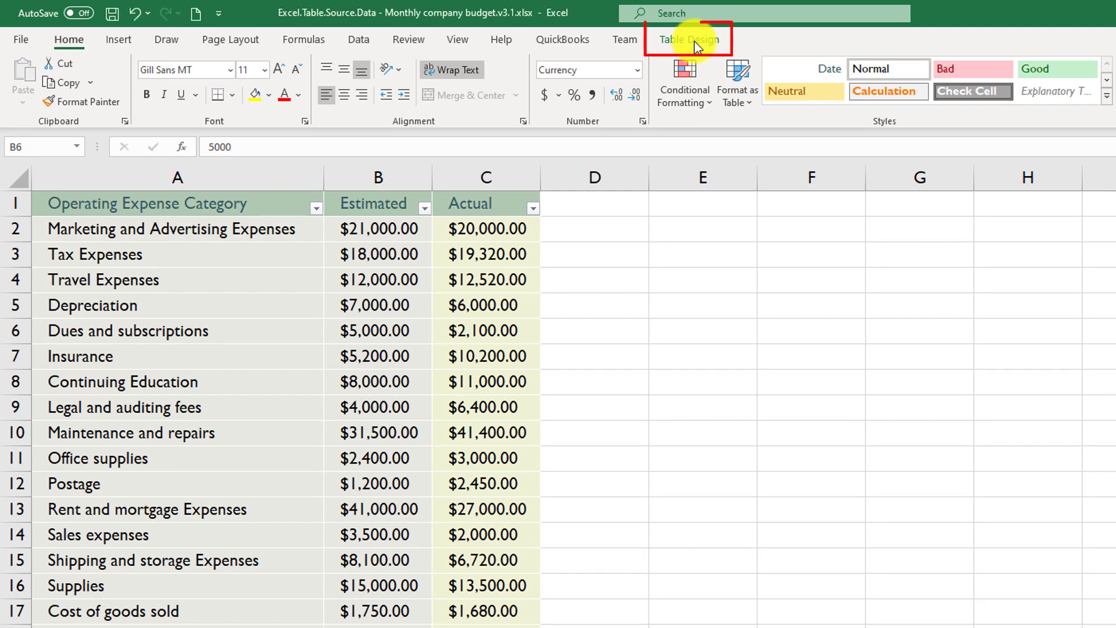
# Step: Convert the operating expense table to a normal range, confirming Yes to keep its data
pyautogui.click(695, 41)
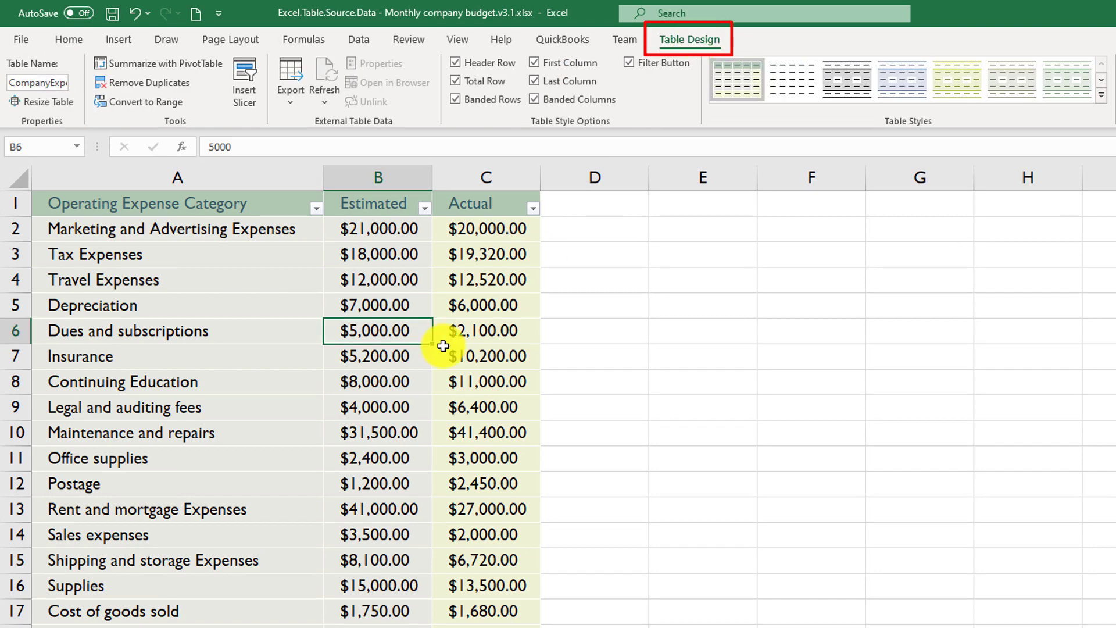
pyautogui.click(251, 337)
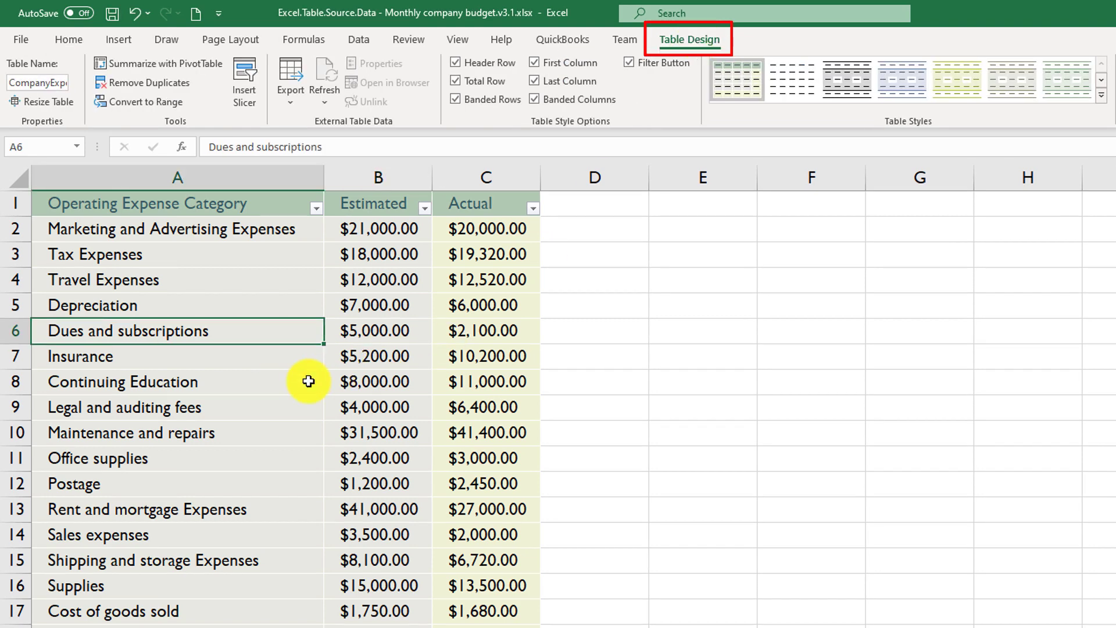
pyautogui.click(266, 360)
pyautogui.click(376, 367)
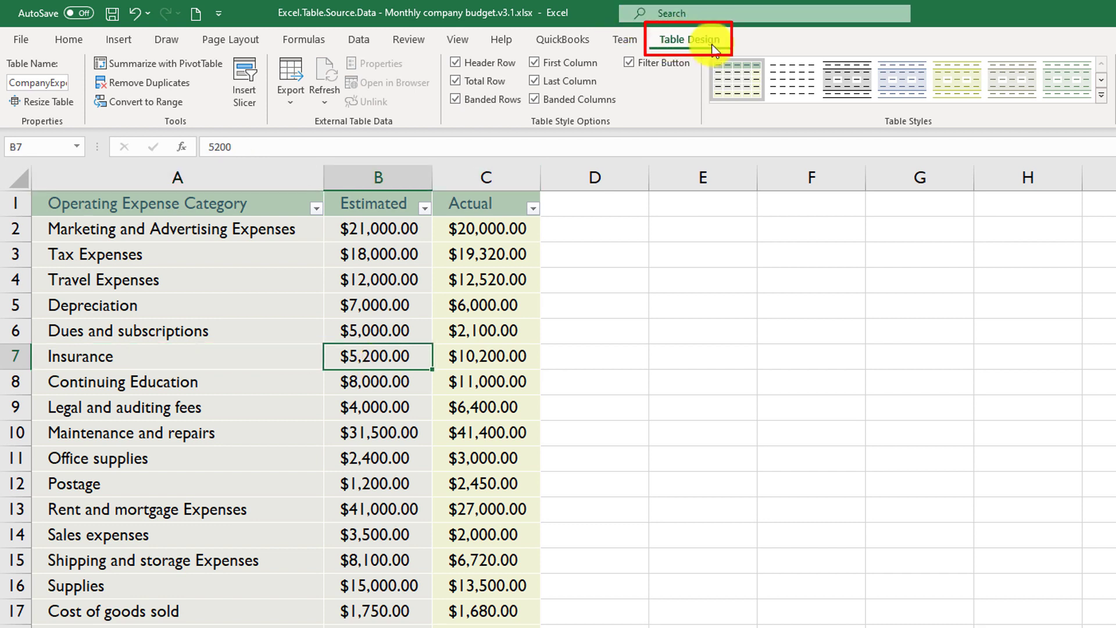
pyautogui.click(253, 323)
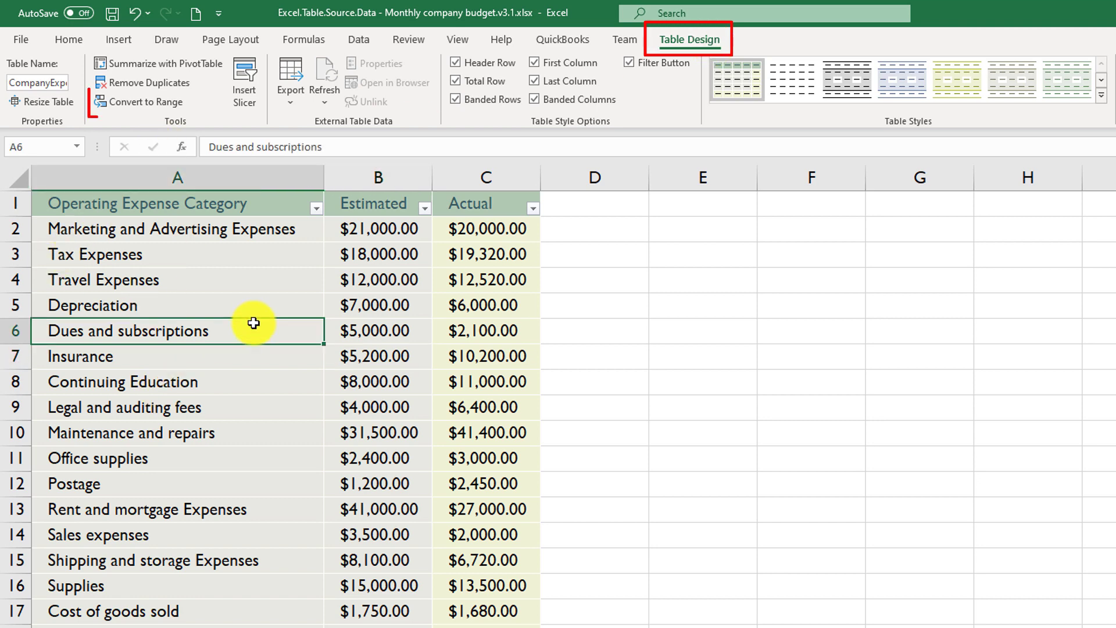
pyautogui.click(149, 106)
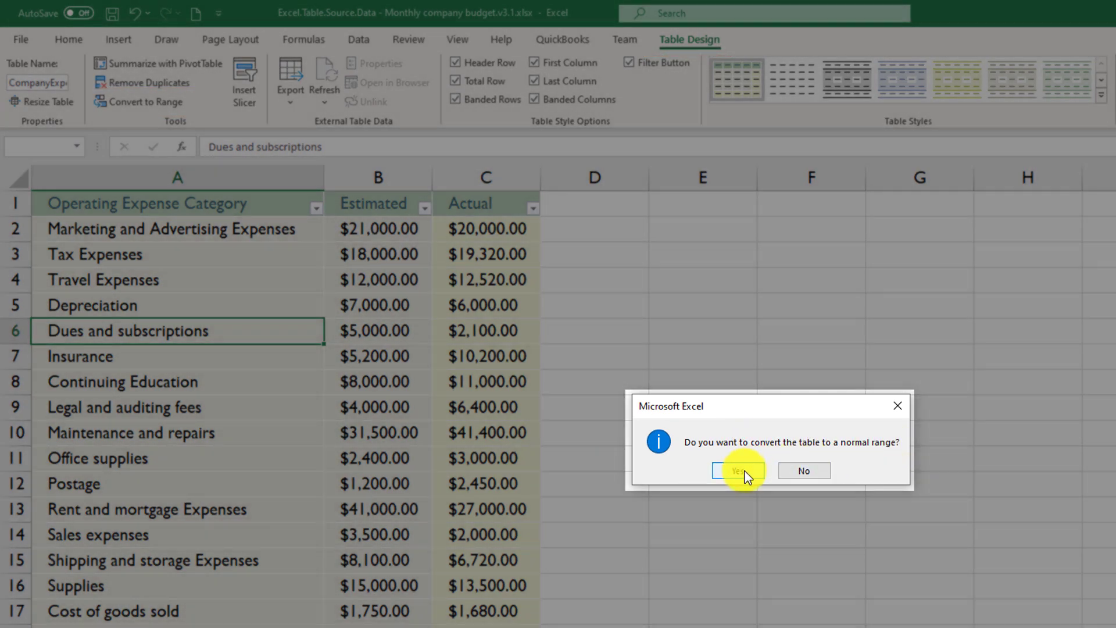
pyautogui.click(741, 473)
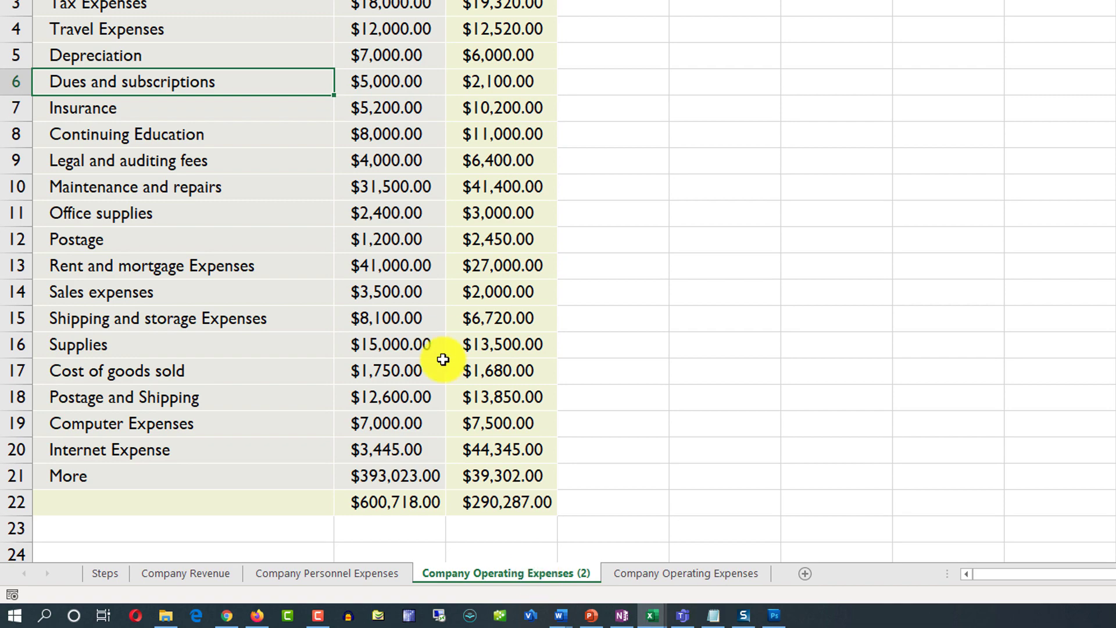
# Step: Check the expense filter and Table Design options, then go to Company Operating Expenses (2)
pyautogui.click(686, 572)
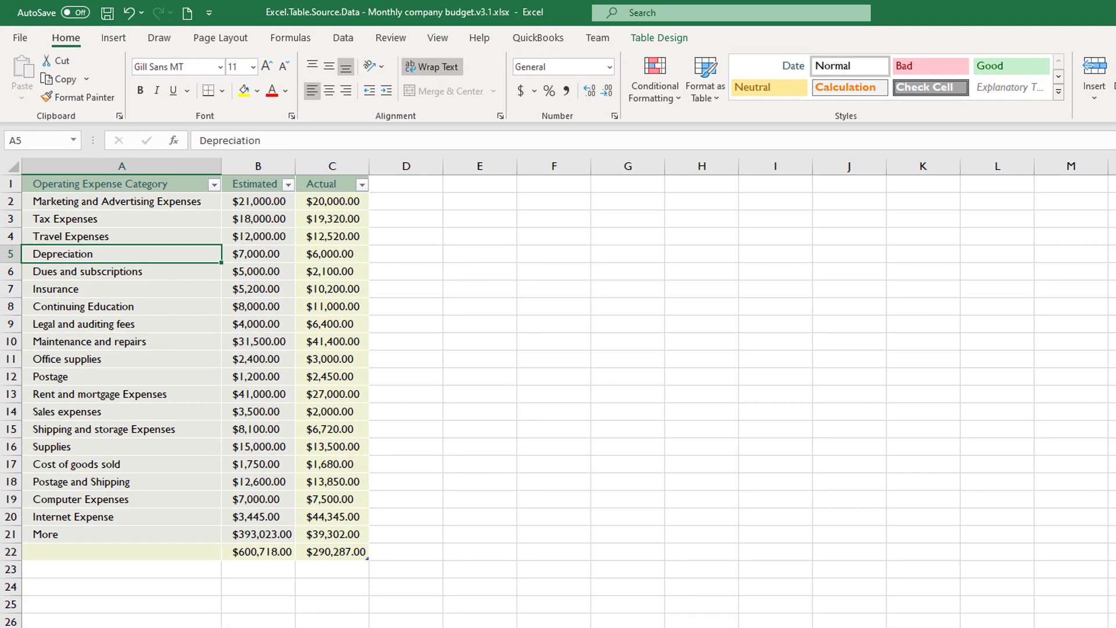
pyautogui.keyDown('ctrl'); pyautogui.scroll(2, 559, 393); pyautogui.keyUp('ctrl')
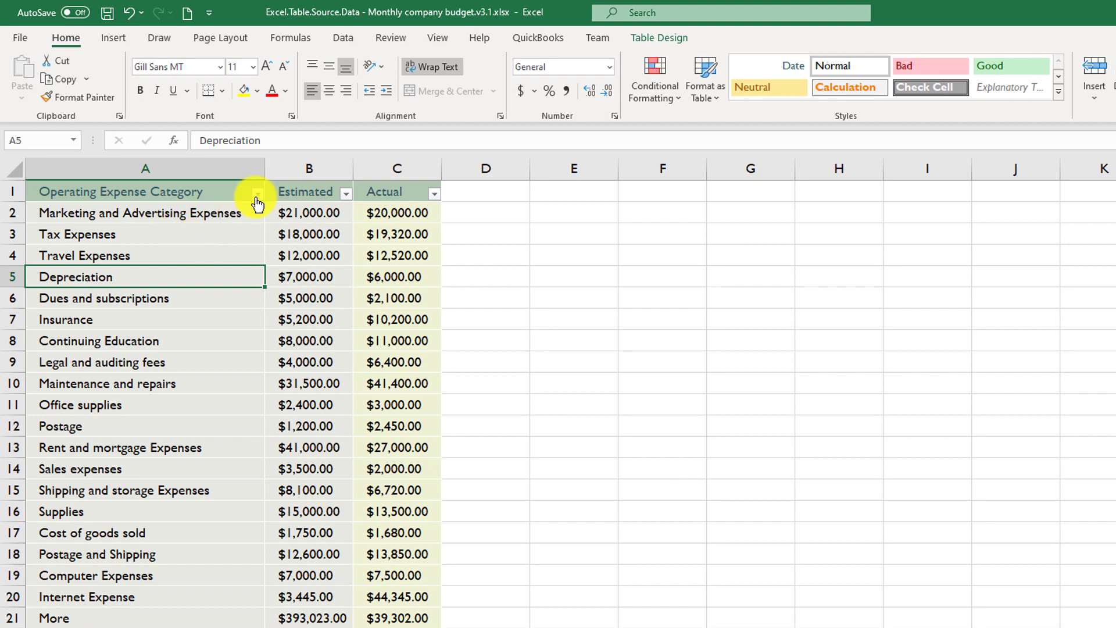
pyautogui.click(257, 194)
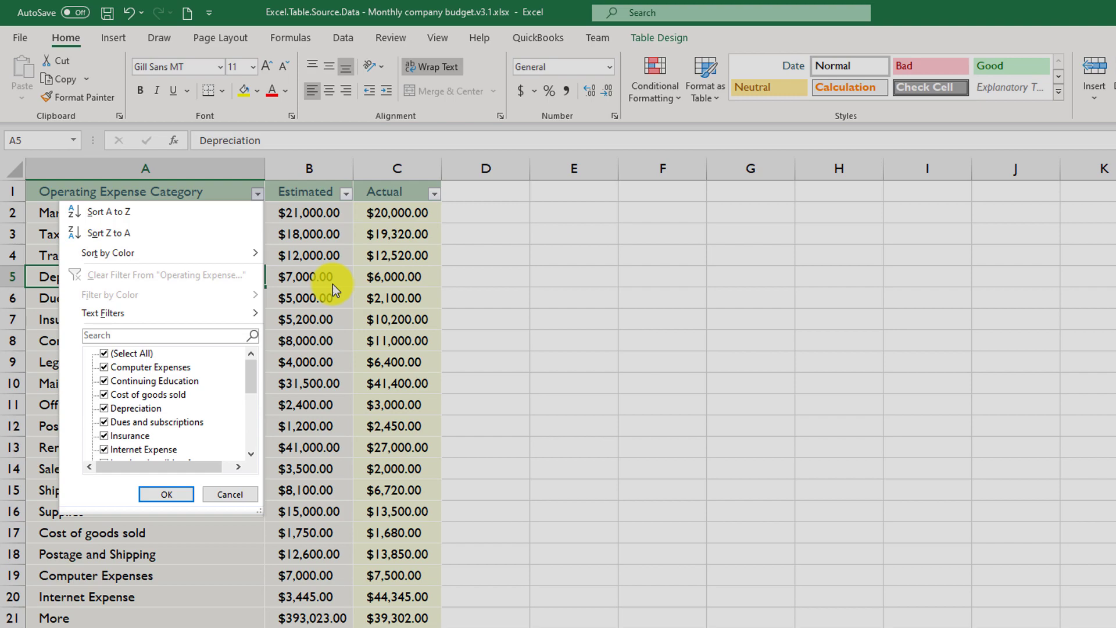
pyautogui.click(319, 298)
pyautogui.click(664, 36)
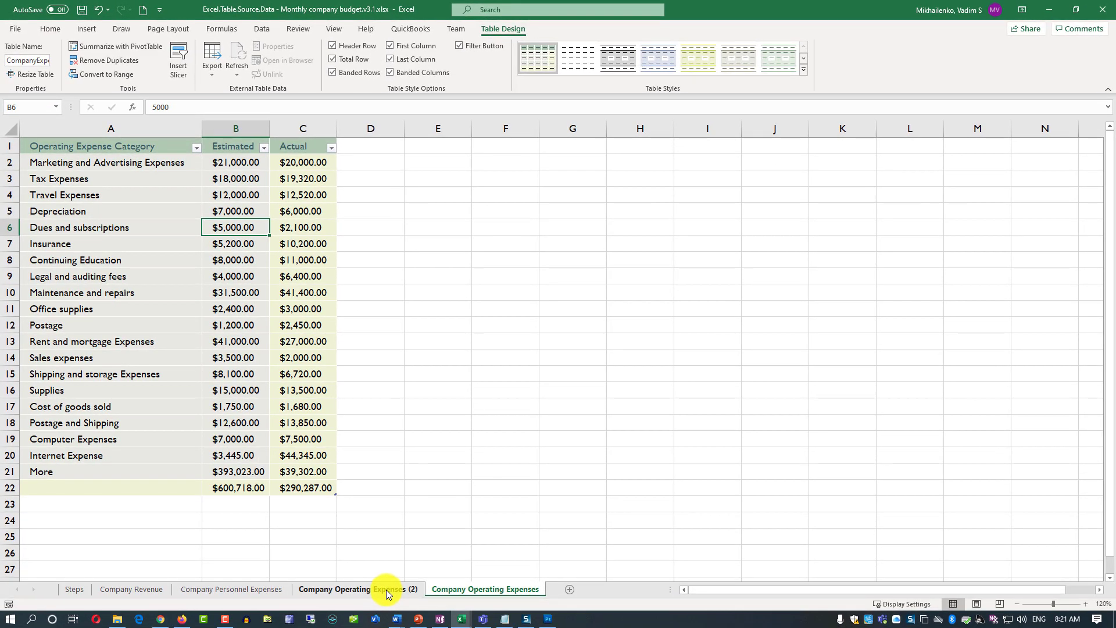
pyautogui.click(386, 589)
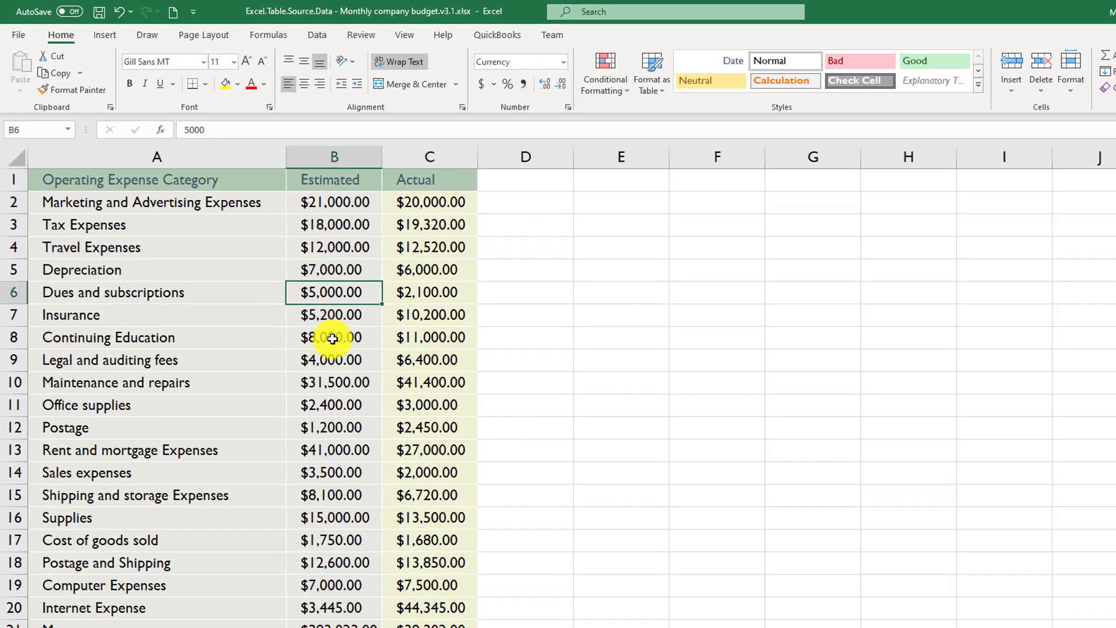
pyautogui.click(201, 324)
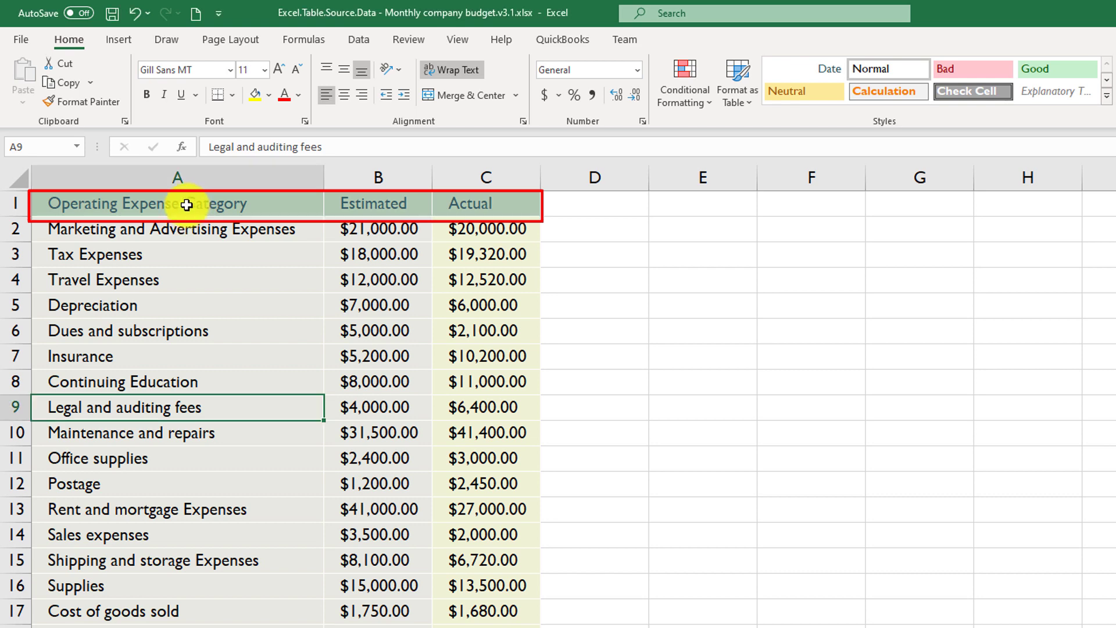
# Step: Apply the Normal cell style to the expense data A1:C22, removing fills and currency formats
pyautogui.moveTo(186, 205); pyautogui.dragTo(511, 627)
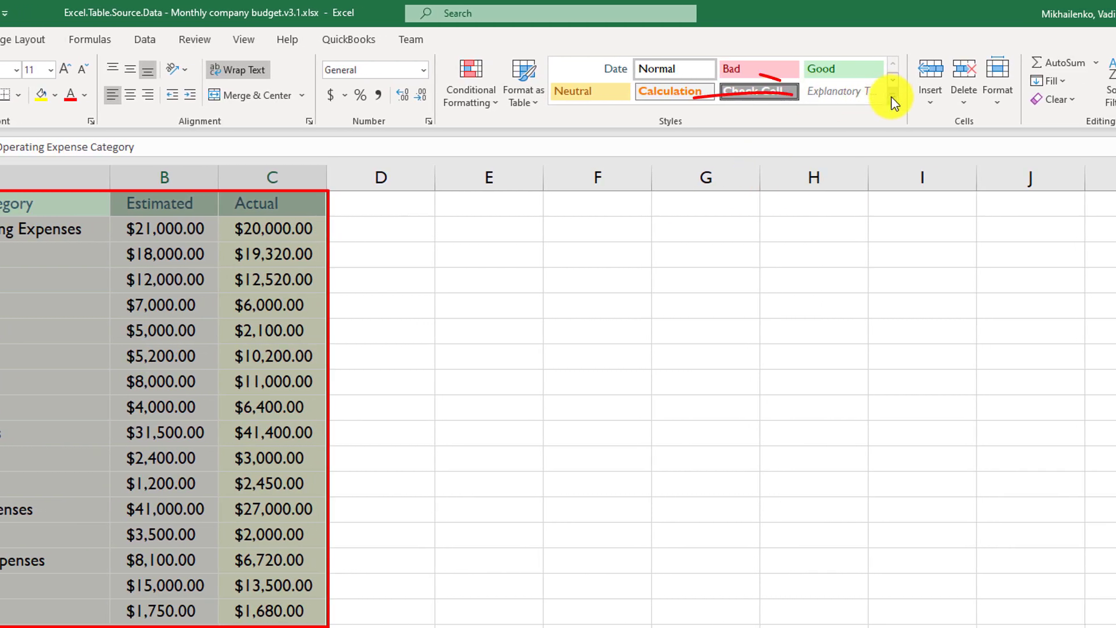
pyautogui.click(891, 97)
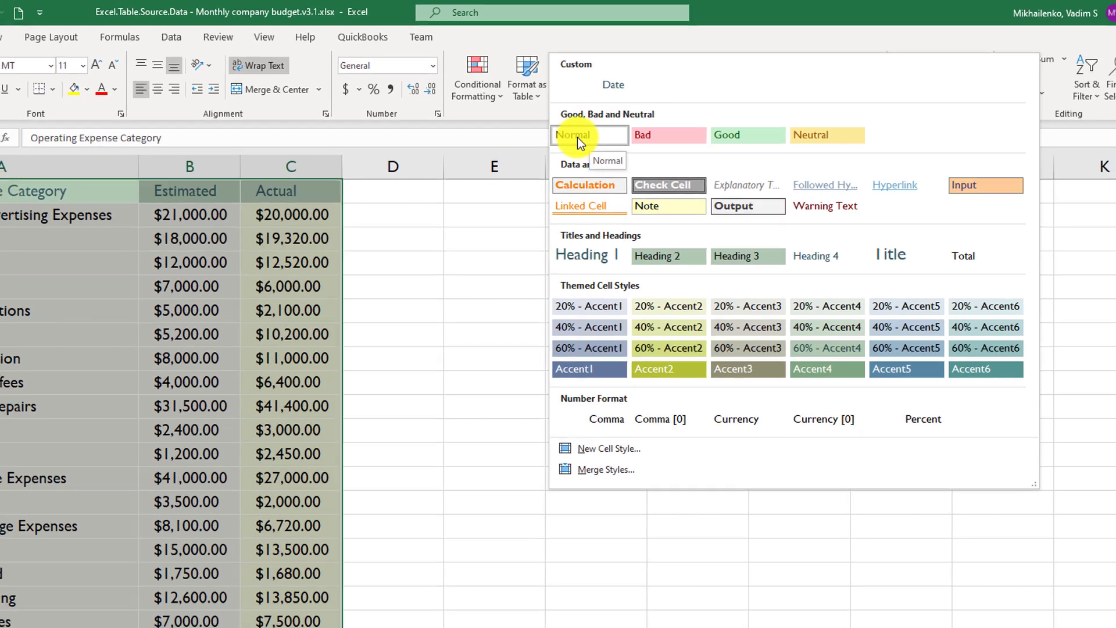
pyautogui.click(578, 145)
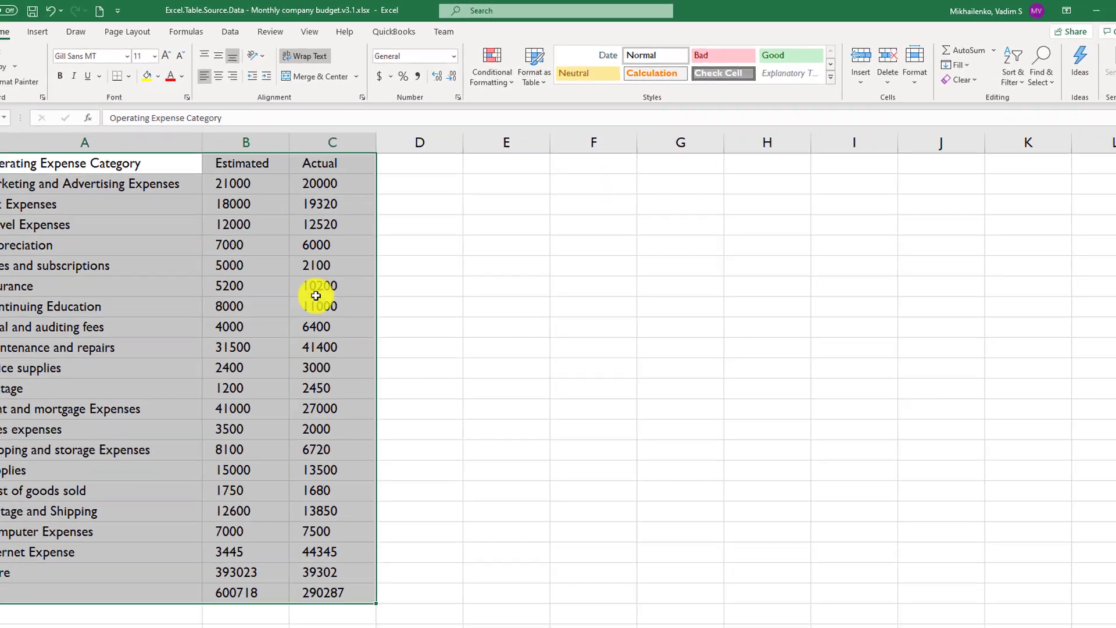
pyautogui.click(430, 246)
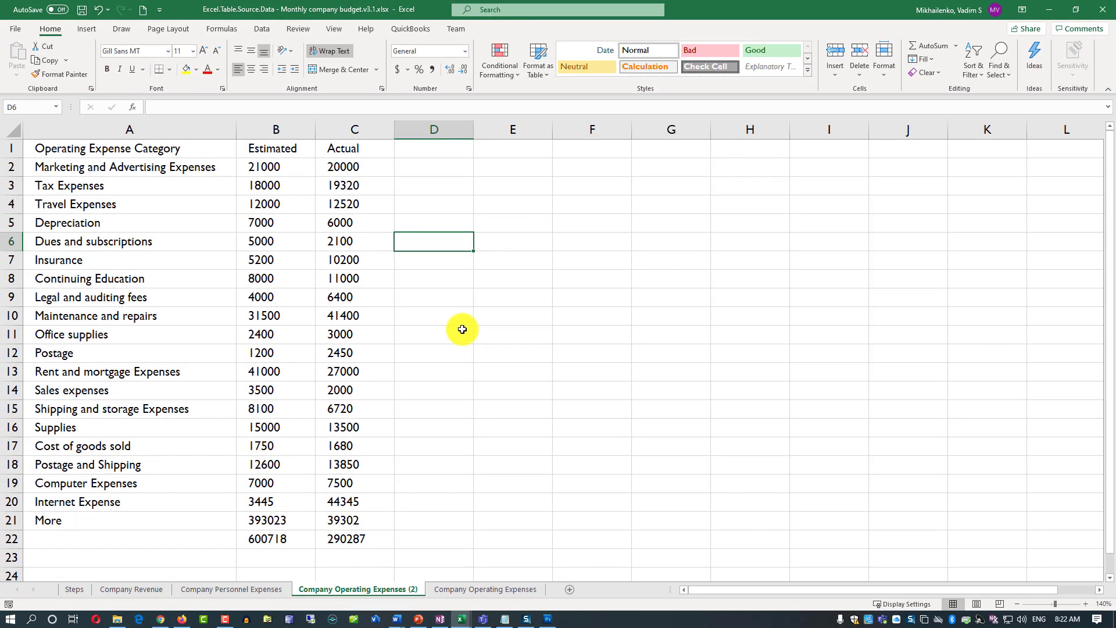